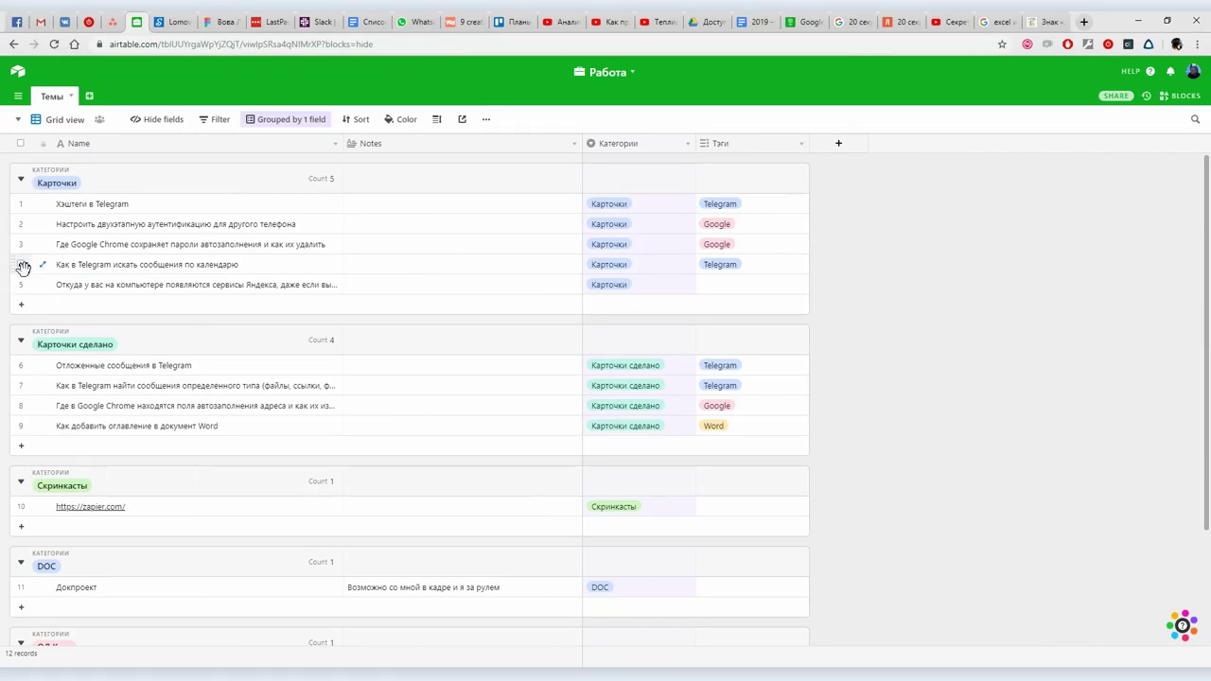
Switch the Темы table to Kanban and drag the 'Настроить двухэтапную…' card into Скринкасты
click(51, 119)
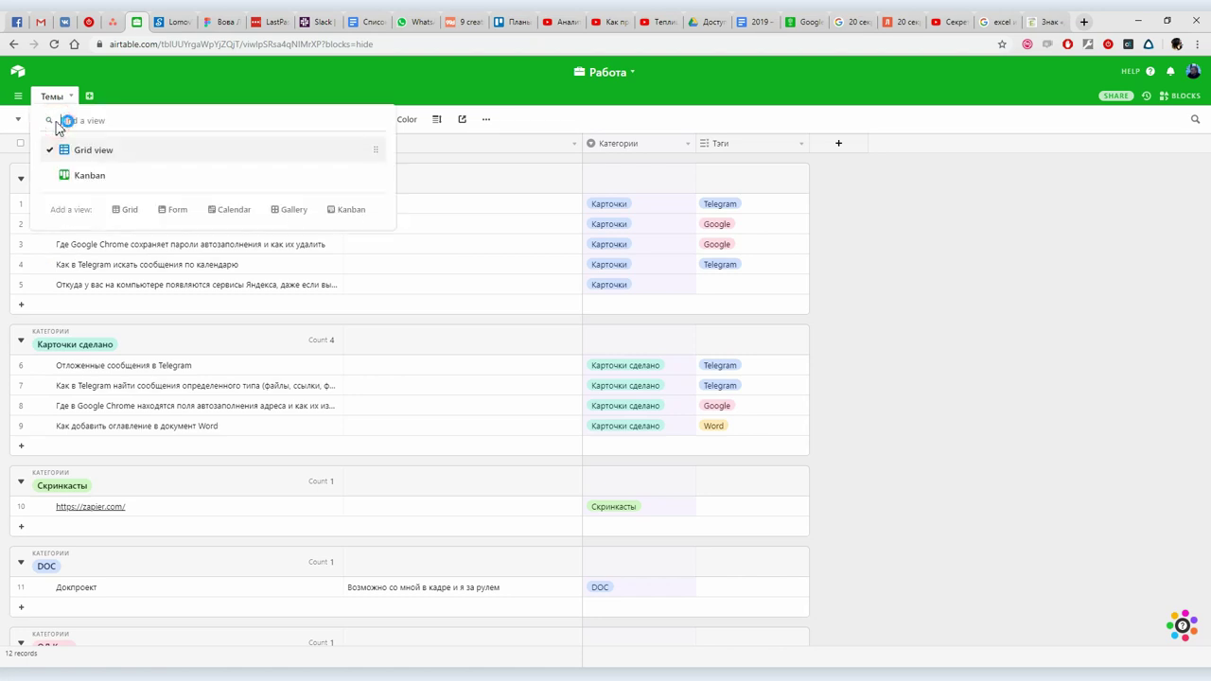
click(94, 177)
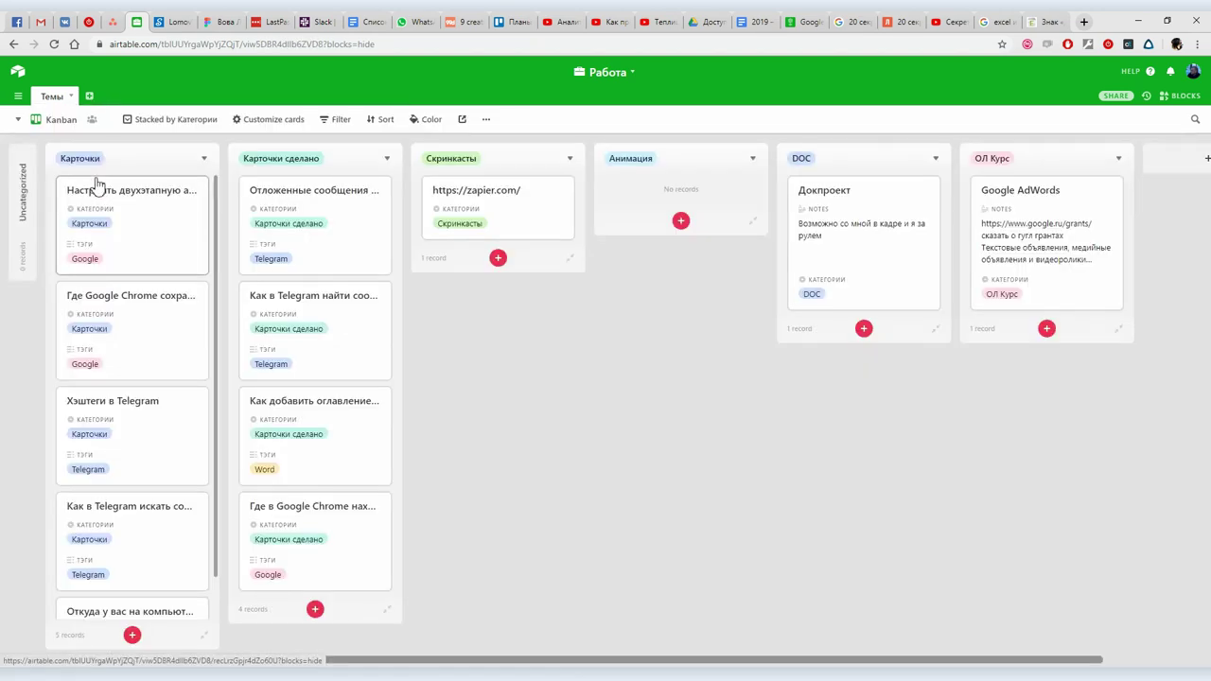
scroll(137, 350, down, 1)
scroll(135, 356, up, 1)
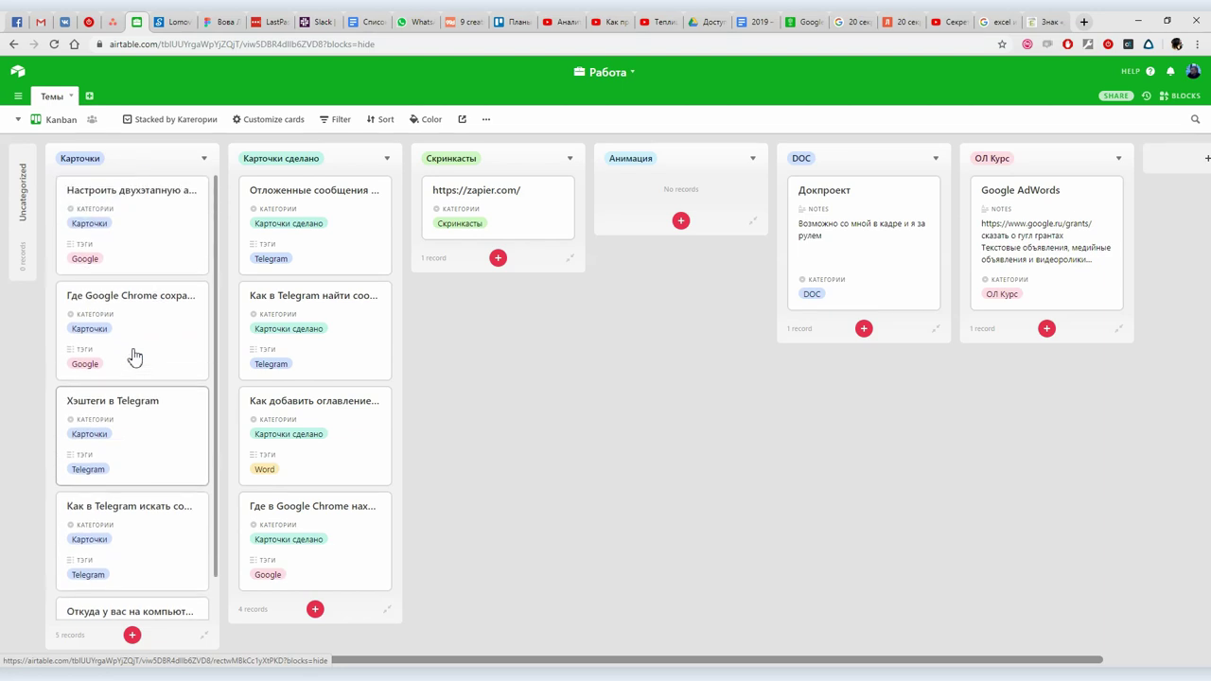
mouse_move(162, 235)
mouse_down()
mouse_move(521, 272)
mouse_move(338, 321)
mouse_move(167, 243)
mouse_up()
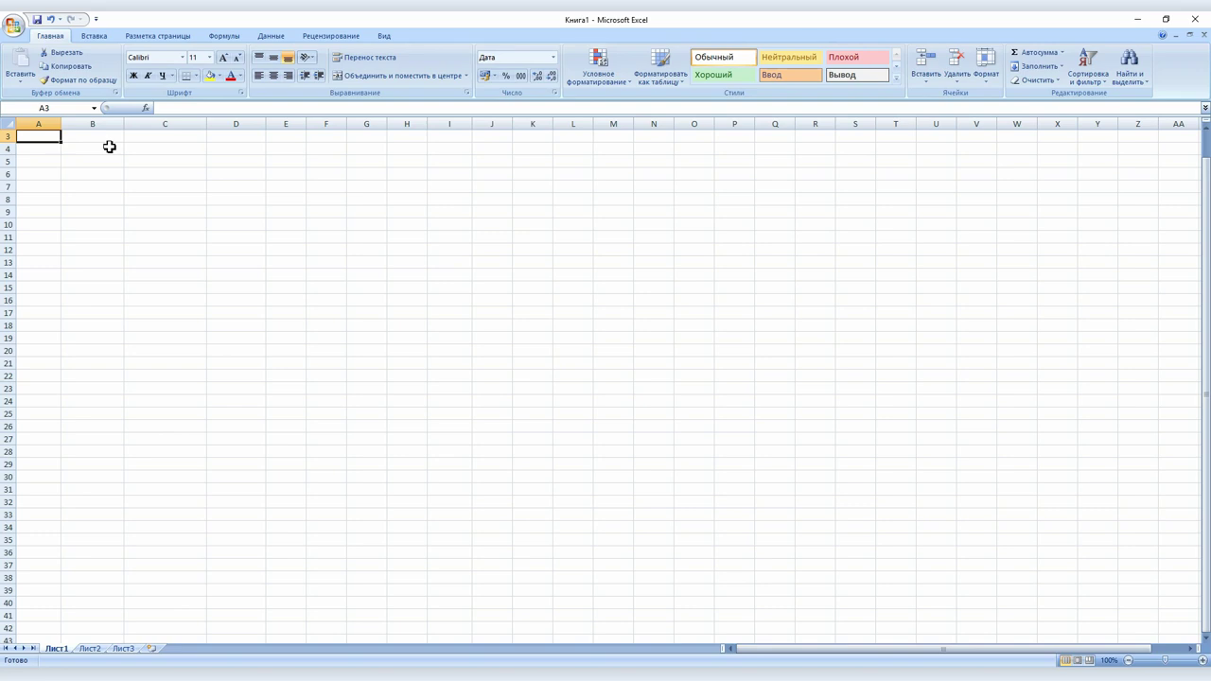
click(8, 136)
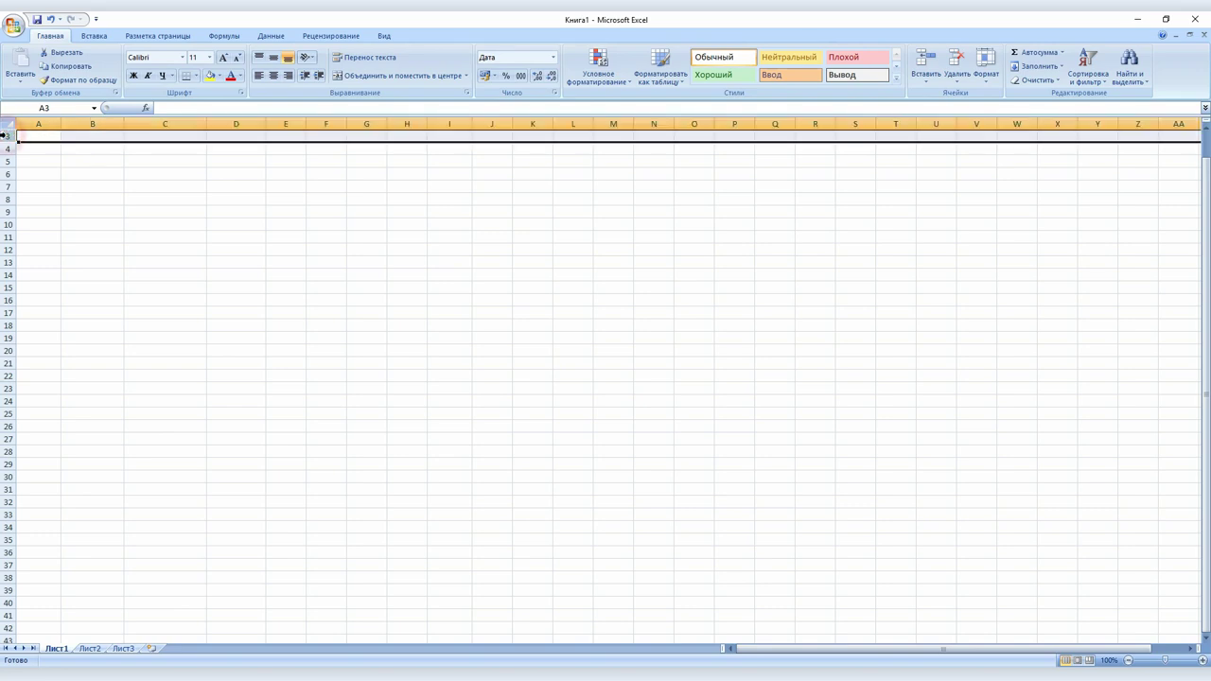
click(39, 123)
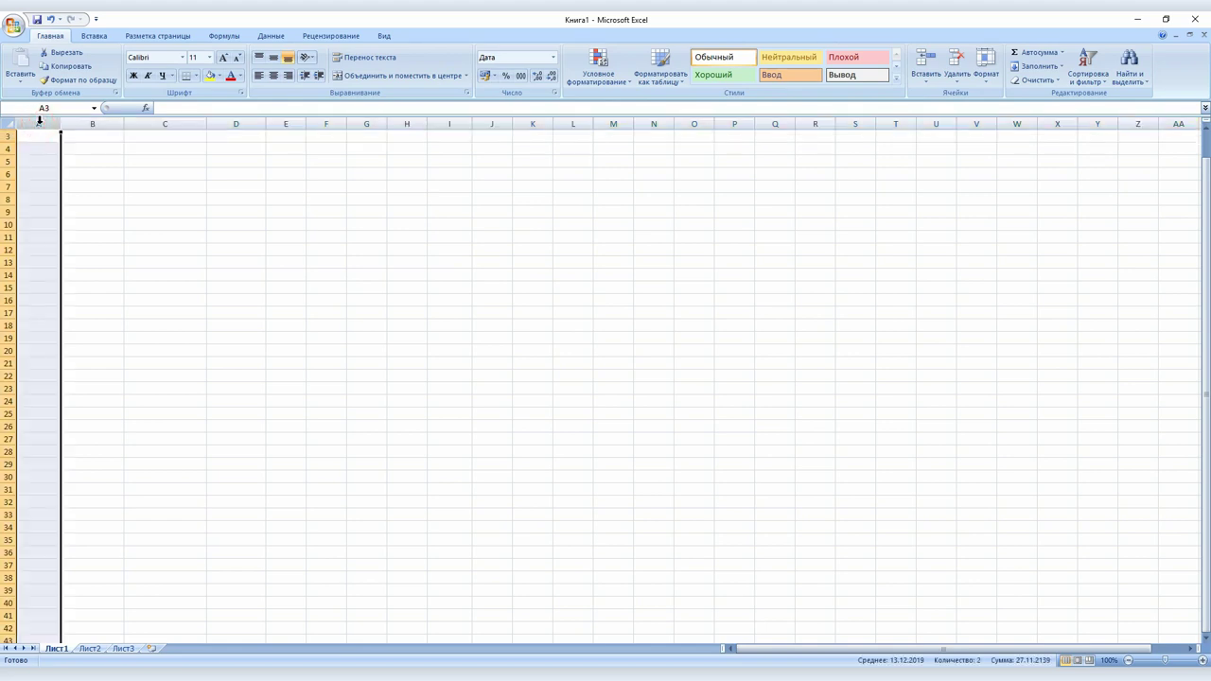
click(9, 125)
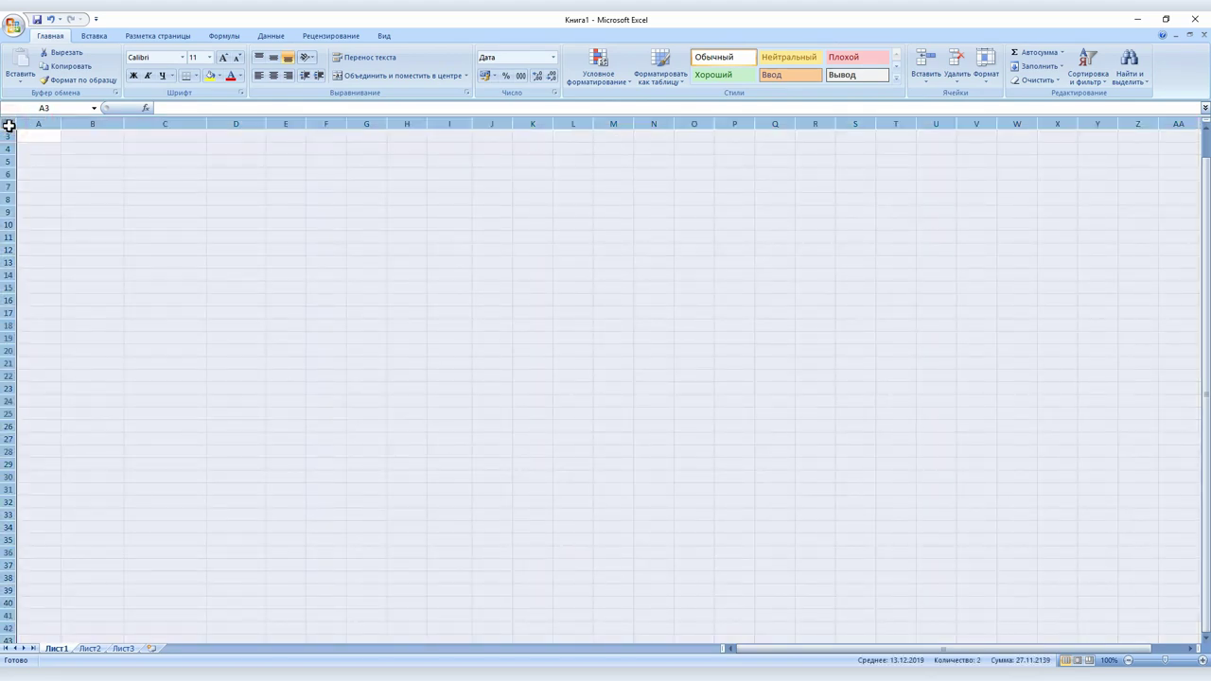
click(73, 136)
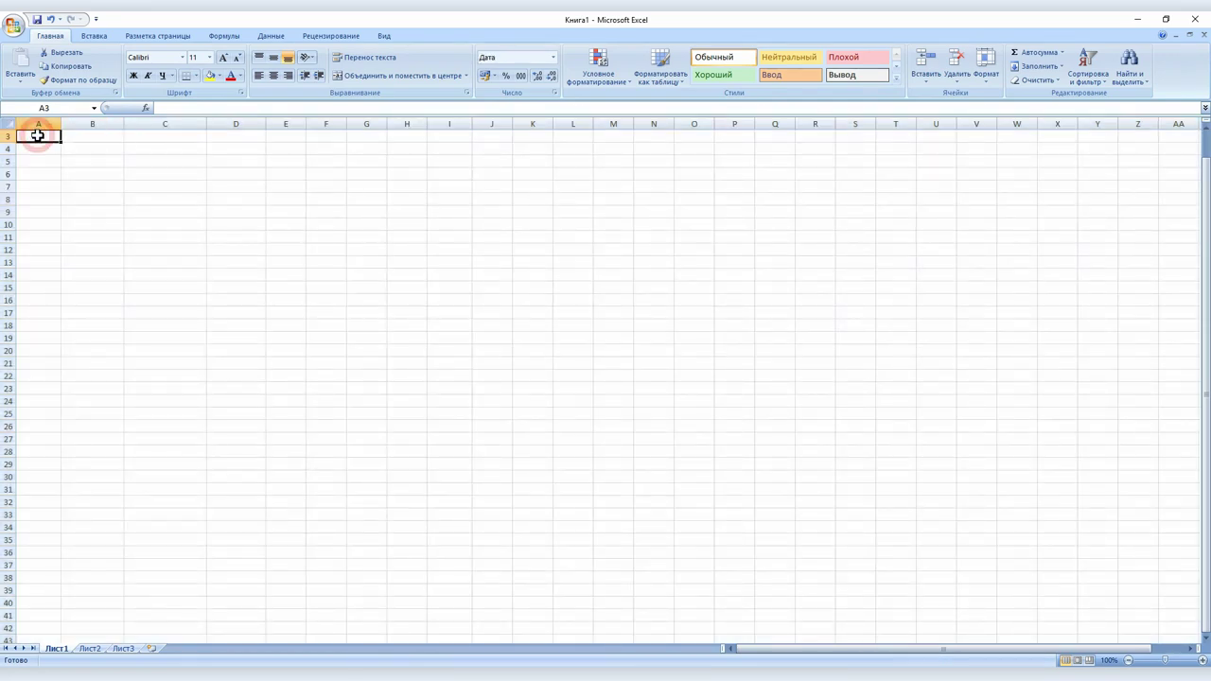
drag(38, 136, 38, 328)
click(38, 227)
drag(38, 136, 37, 338)
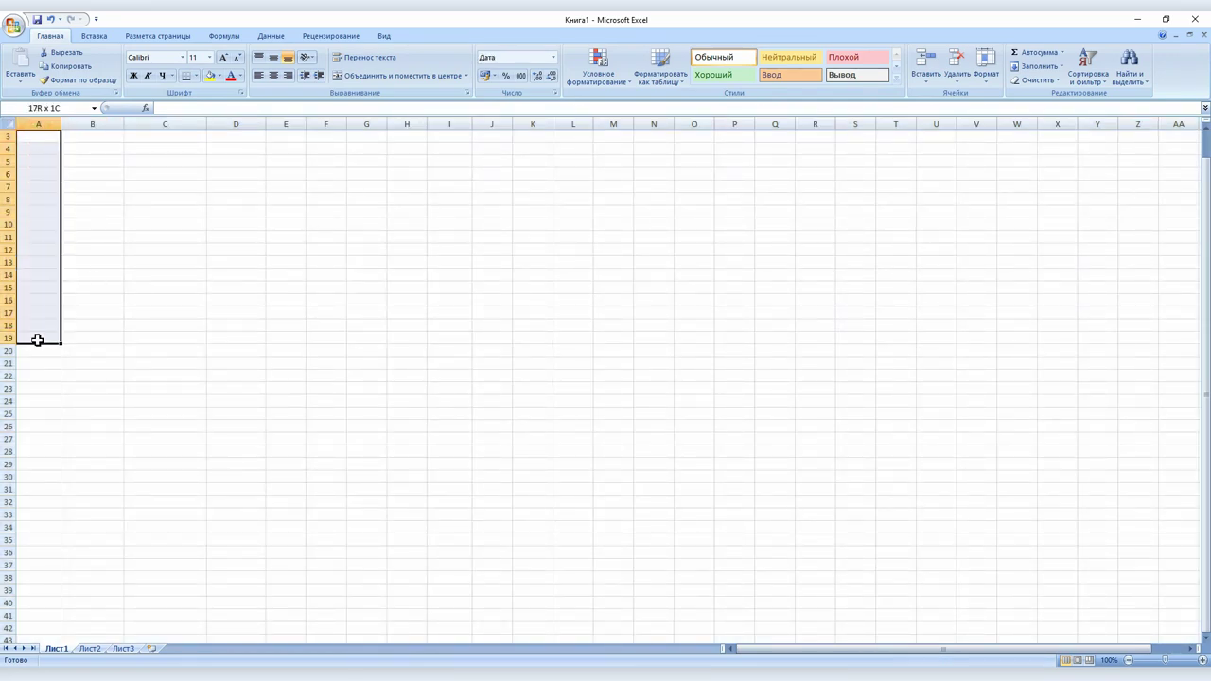
Enter 1 in A3 and 22 in A4, which display as 01.01.1900 and 22.01.1900
text(1)
key(Return)
text(2)
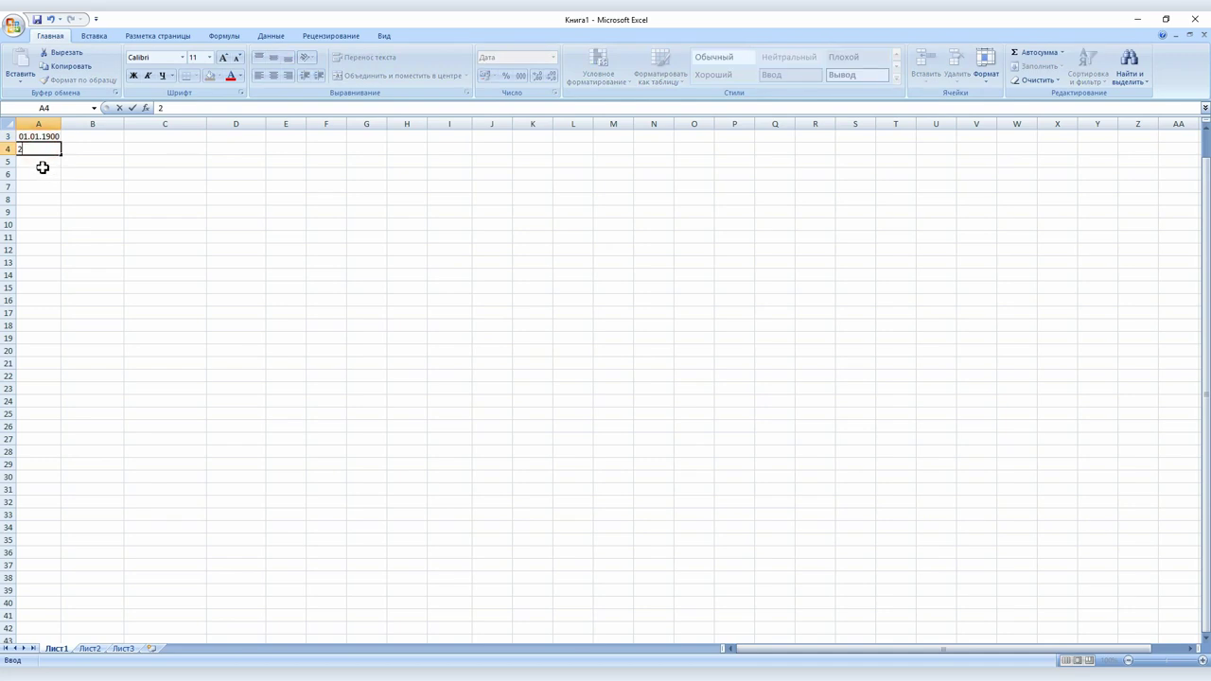
text(2)
key(Return)
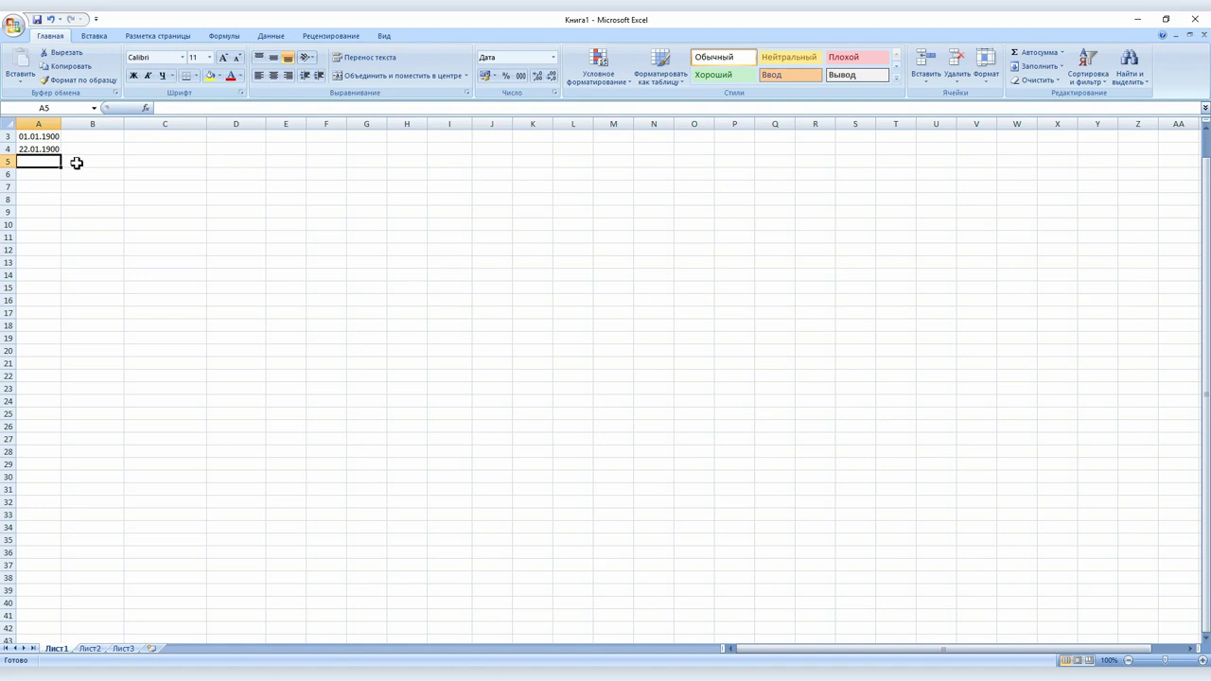
Enter the numbers 1, 2 and 3 in cells B3 to B5
click(101, 136)
text(1)
key(Return)
text(2)
key(Return)
text(3)
click(111, 187)
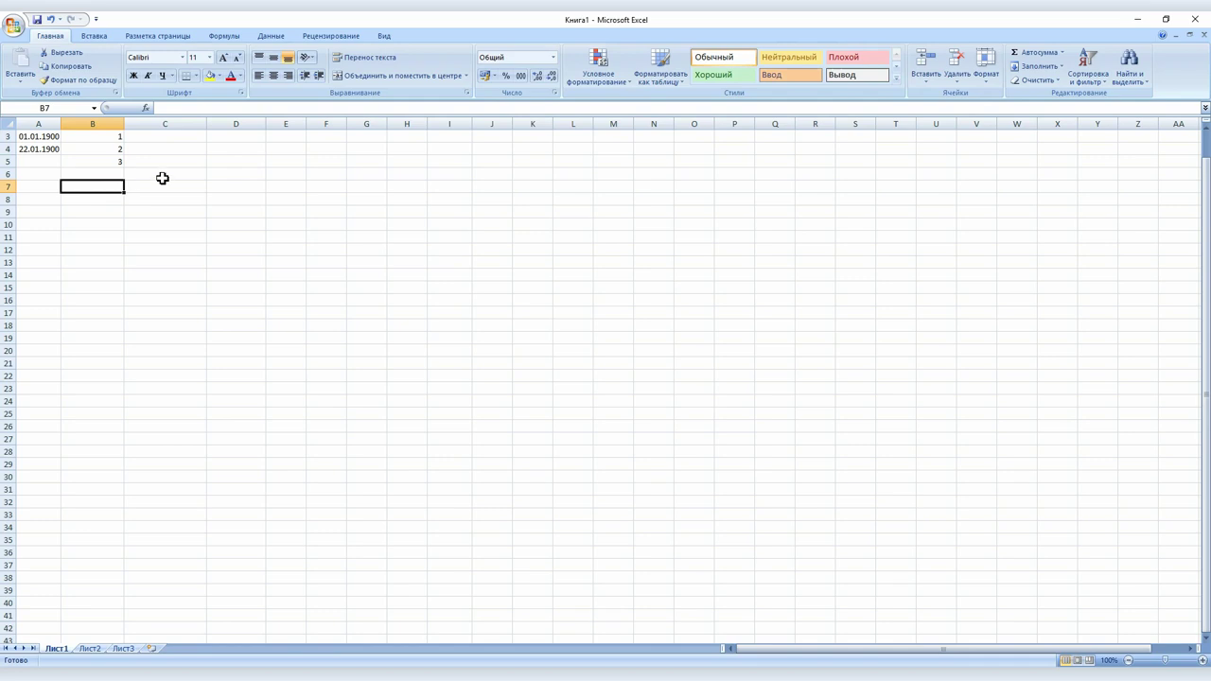
Clear B4:B5, fill B3 down to B16, and convert the copies to a 1–14 series with Fill Series
click(163, 178)
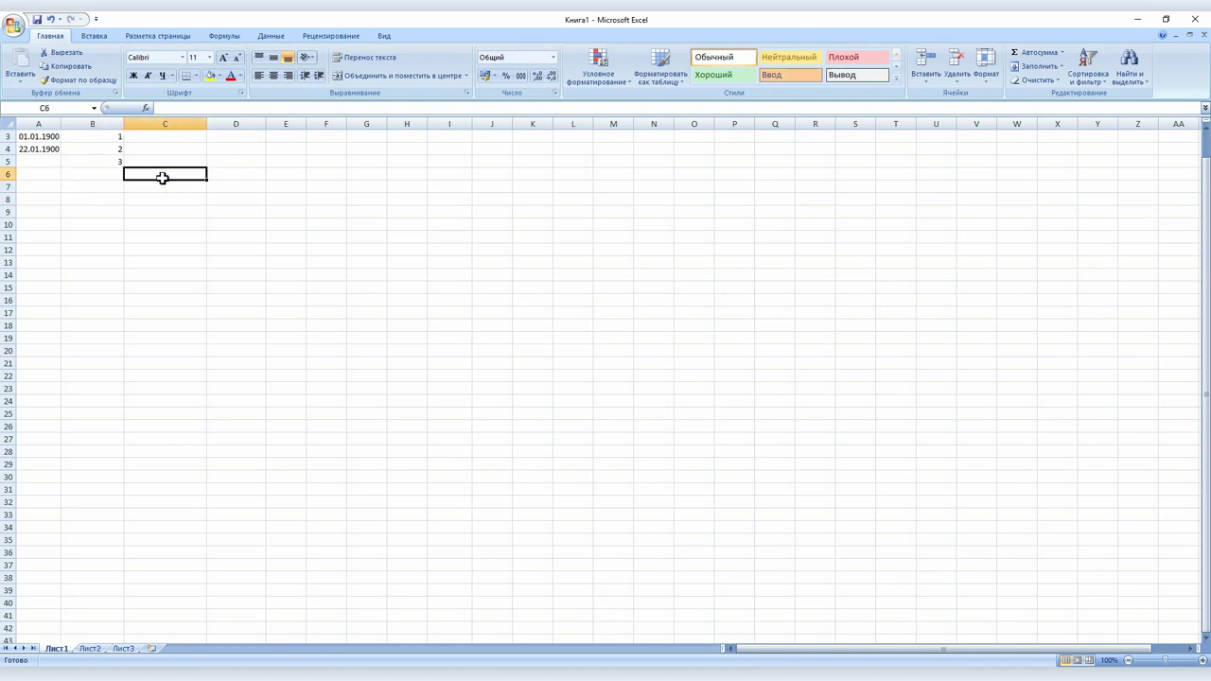
click(114, 136)
drag(114, 149, 121, 169)
key(Delete)
click(92, 138)
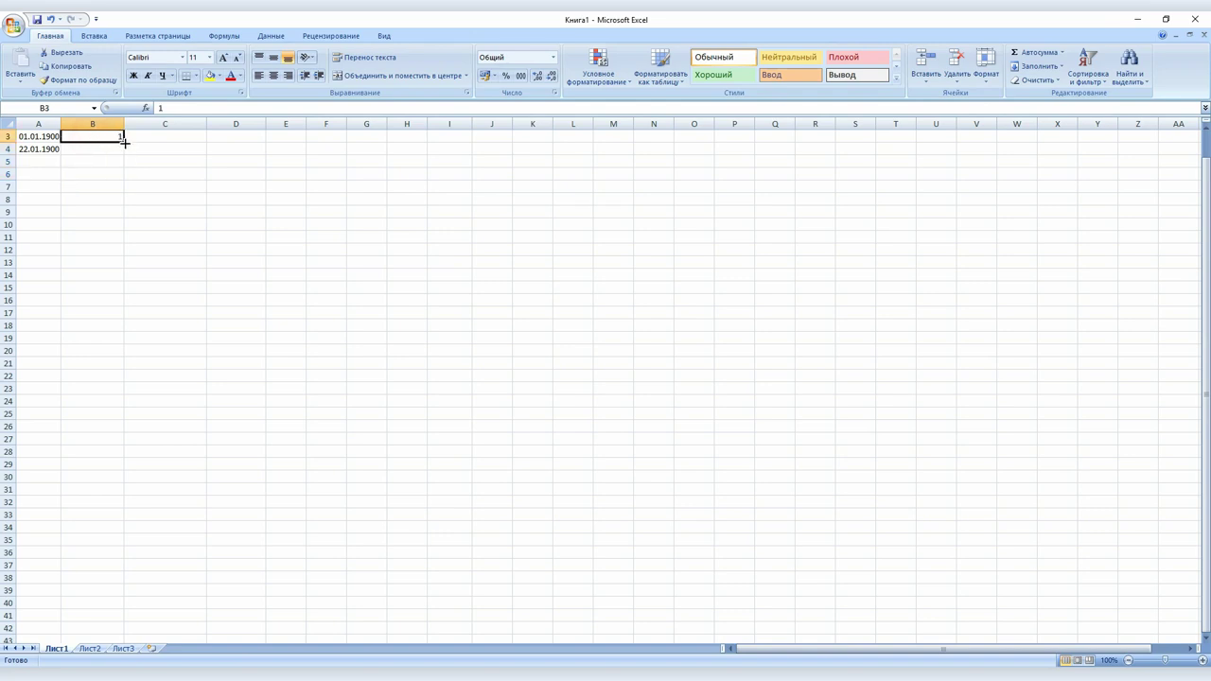
drag(124, 142, 134, 304)
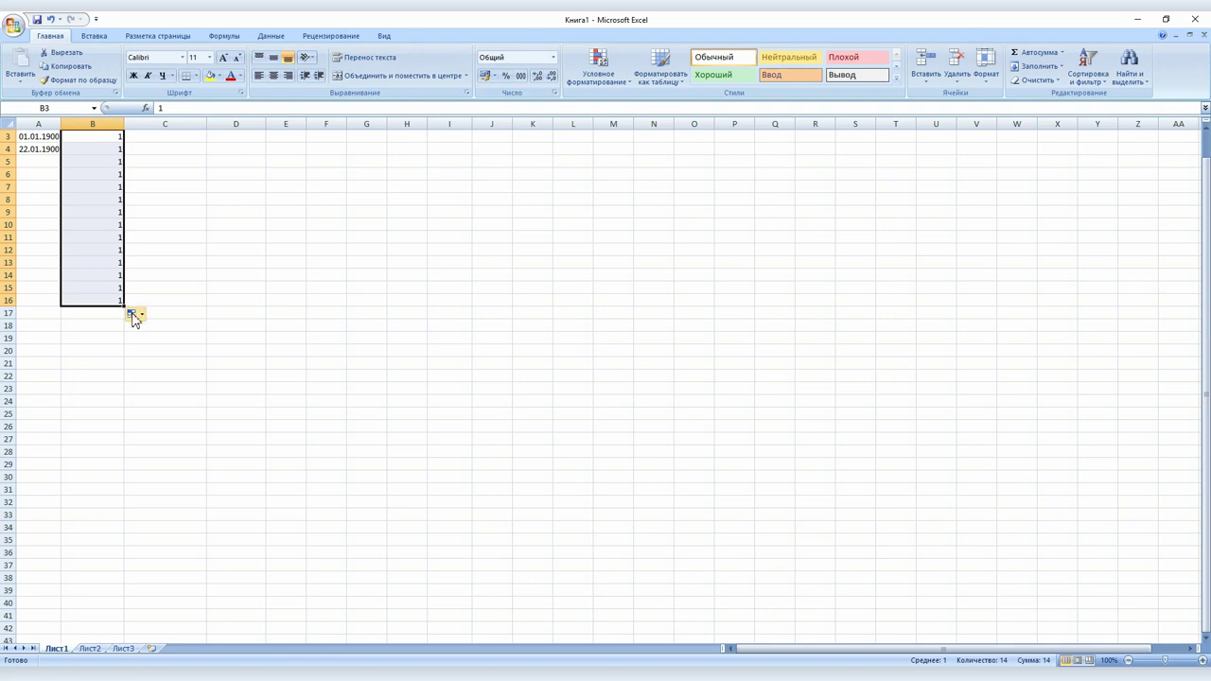
click(132, 316)
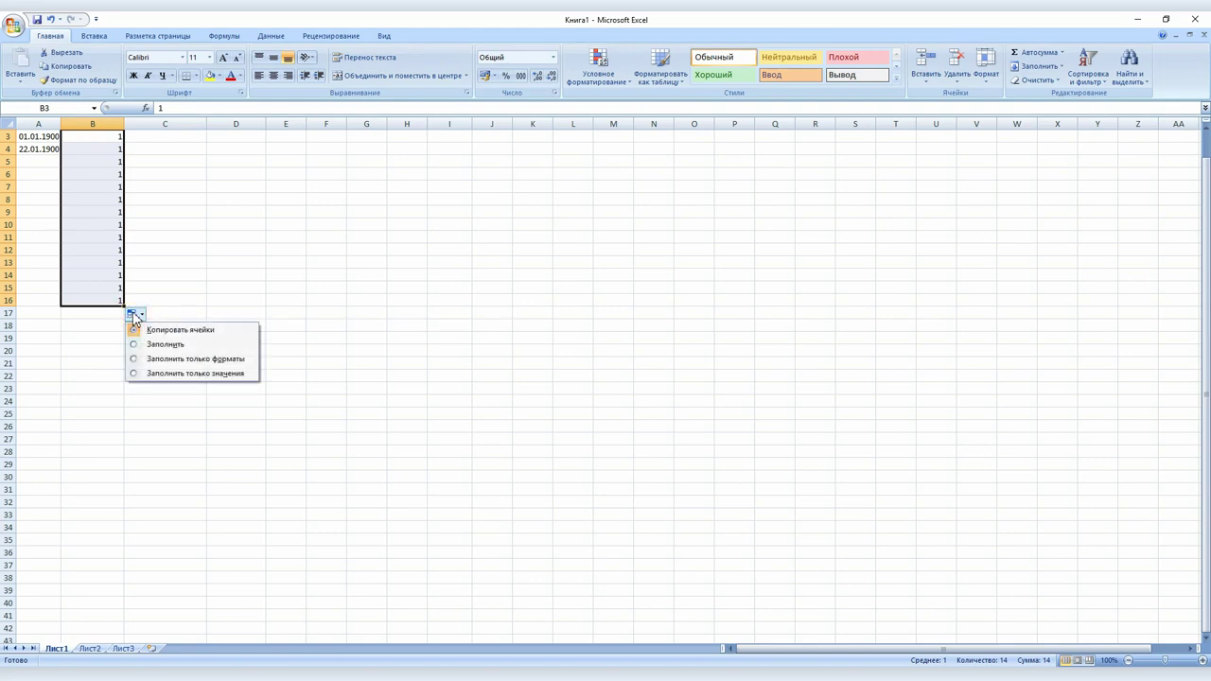
click(179, 344)
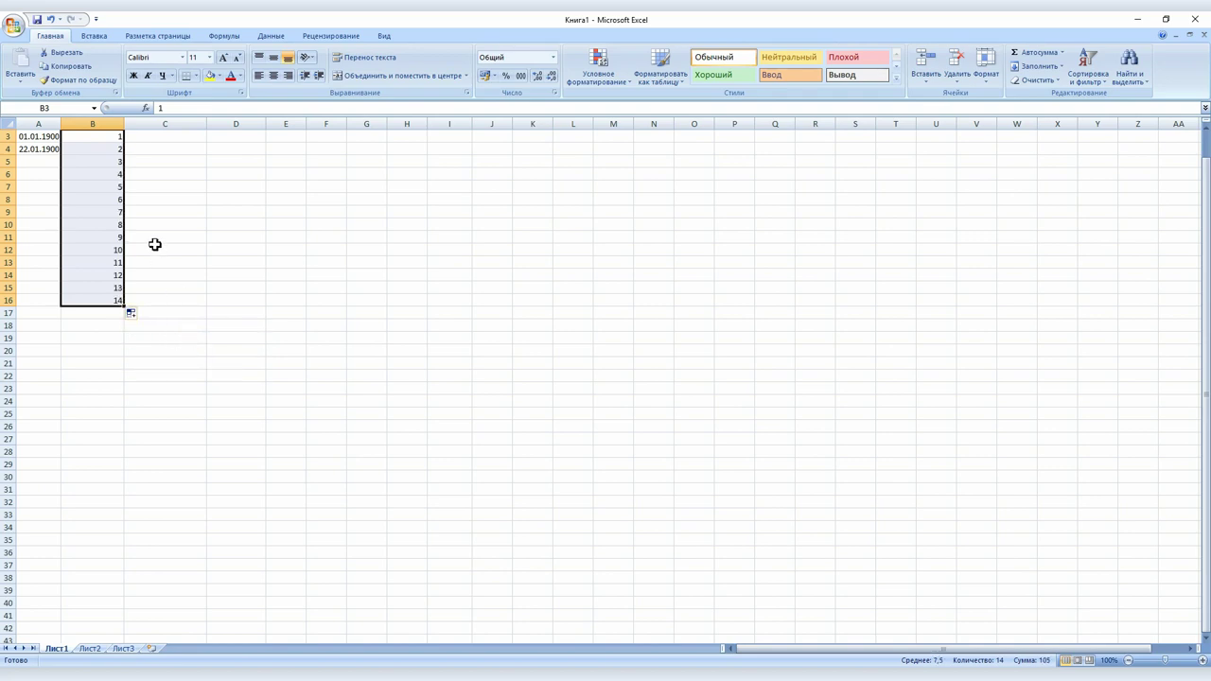
Clear that series, re-enter 1 and 2 in B3:B4, and drag-fill them down to B15
key(Delete)
click(112, 138)
text(1)
click(104, 148)
text(2)
click(112, 170)
drag(116, 136, 127, 293)
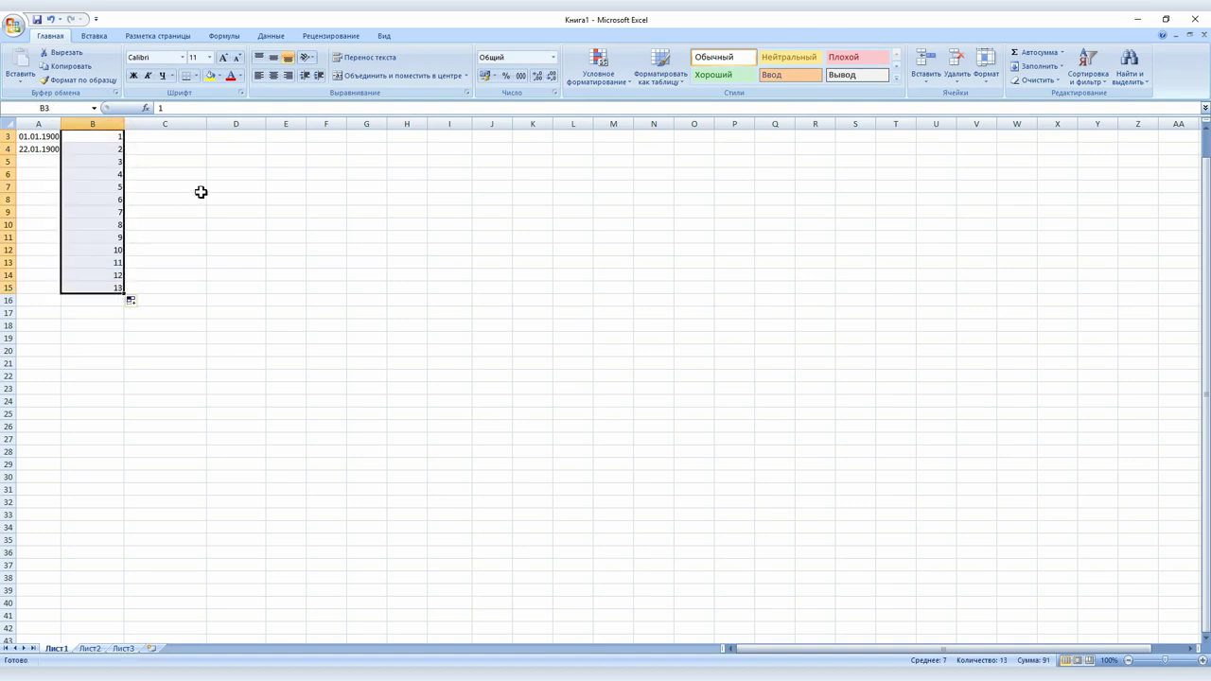
click(133, 306)
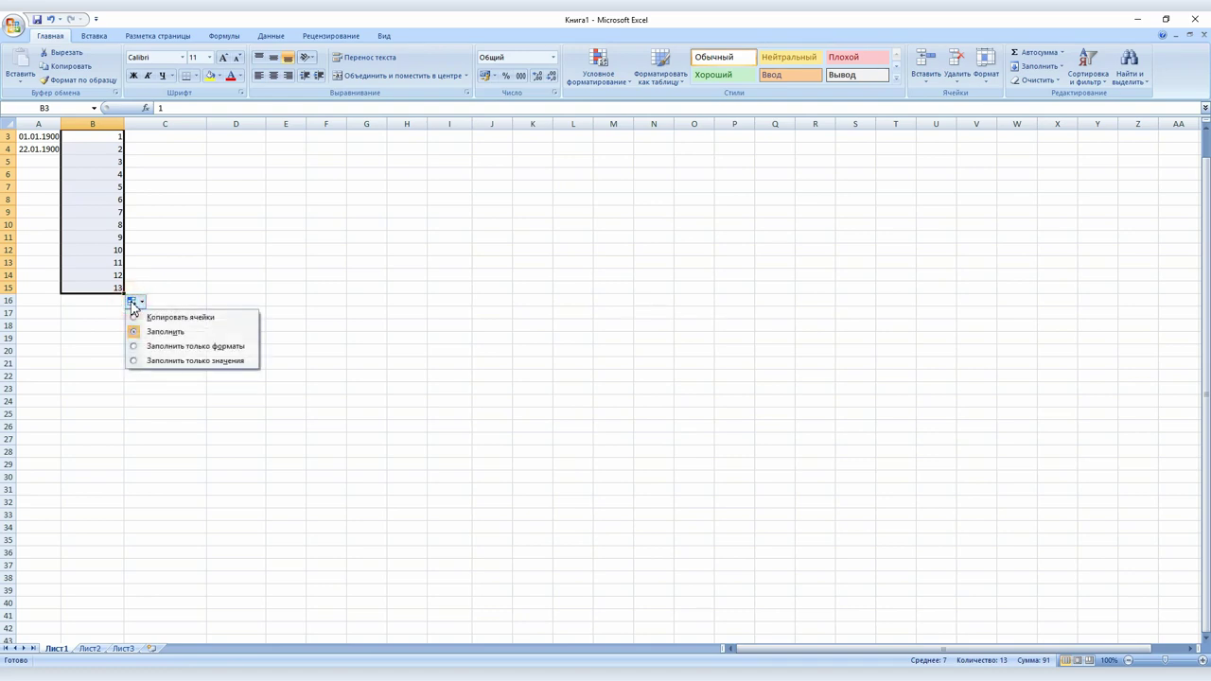
click(154, 317)
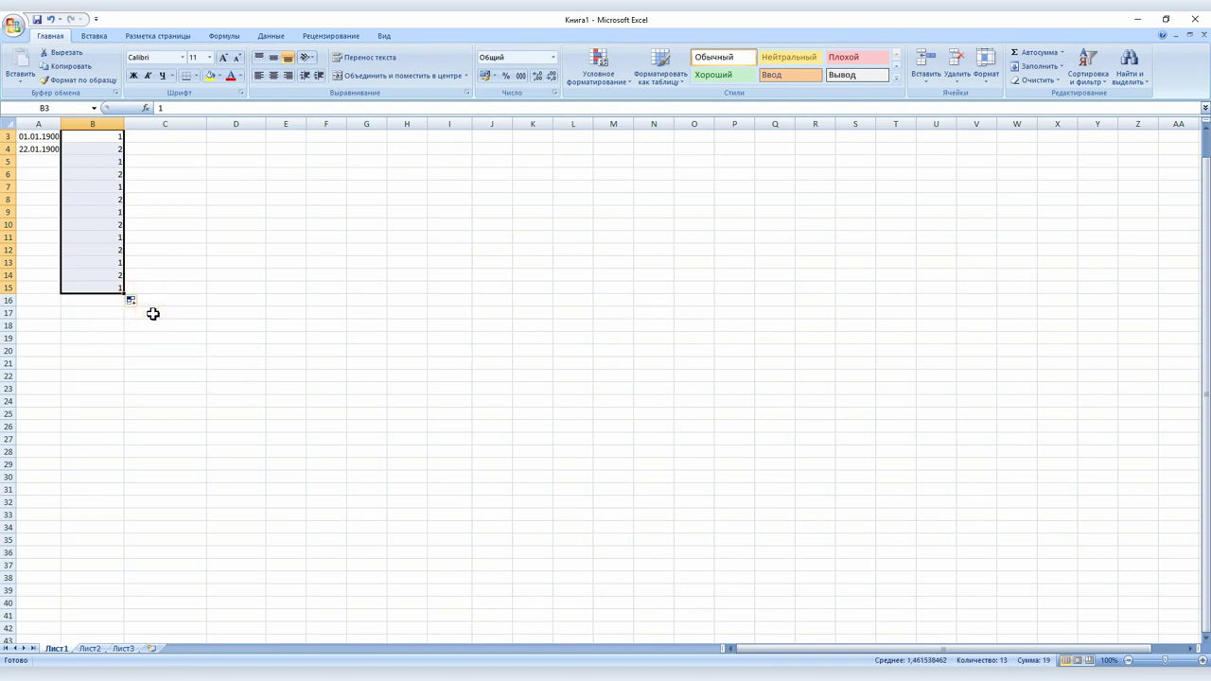
click(168, 198)
click(133, 301)
click(159, 331)
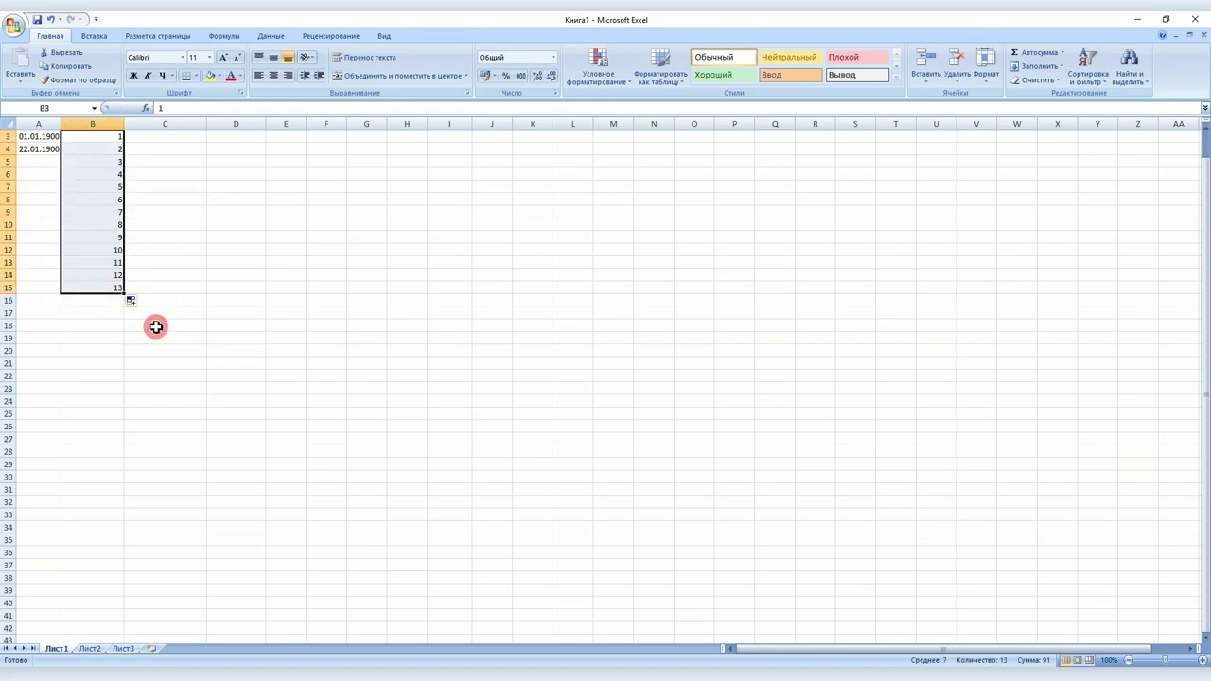
click(166, 139)
text(2)
key(Return)
text(4)
click(216, 148)
mouse_move(165, 138)
mouse_down()
mouse_move(194, 150)
mouse_move(210, 289)
mouse_up()
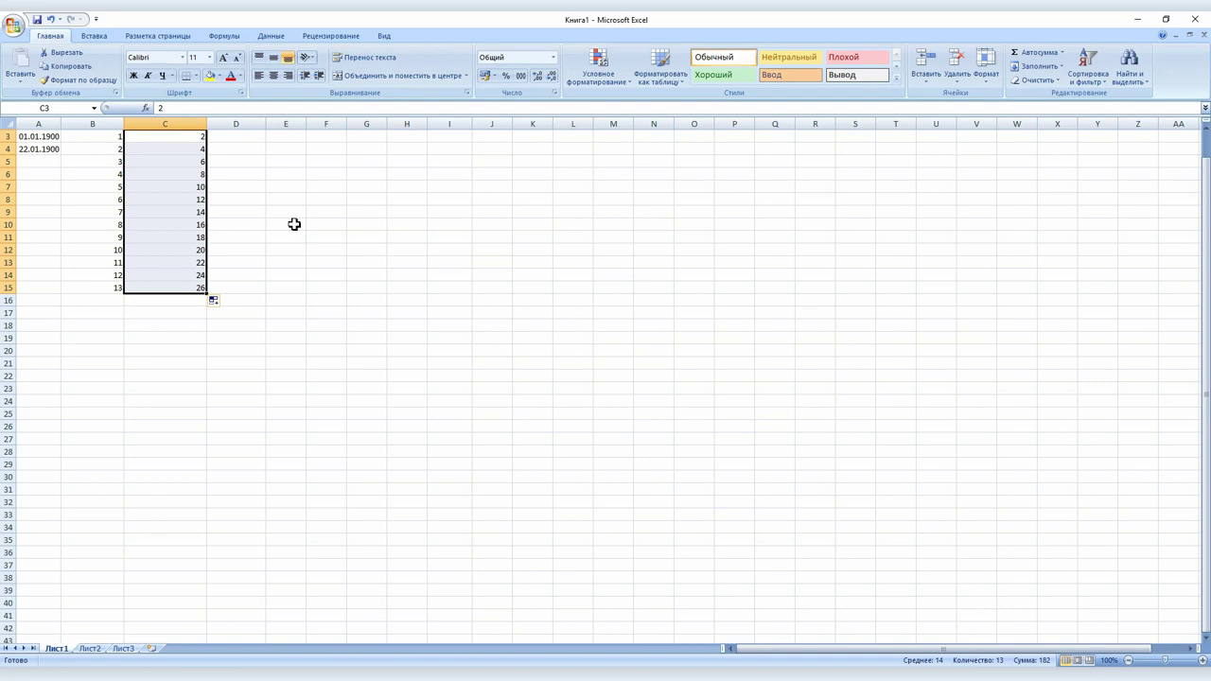
key(Delete)
click(291, 224)
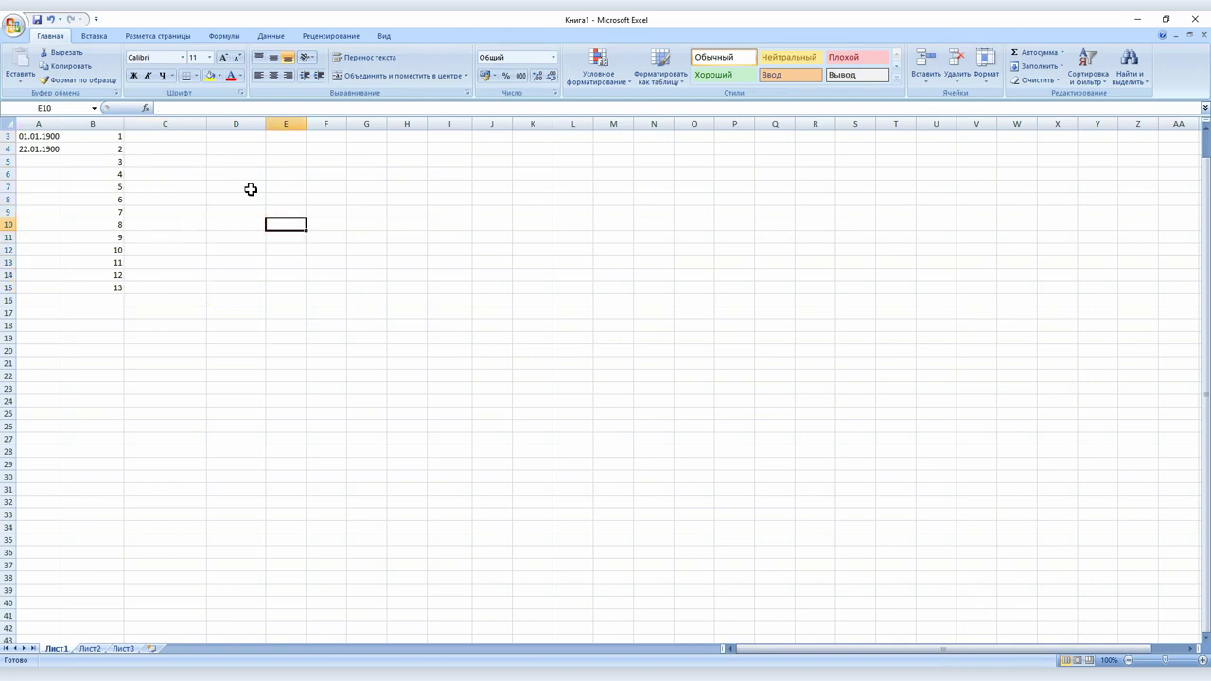
click(251, 189)
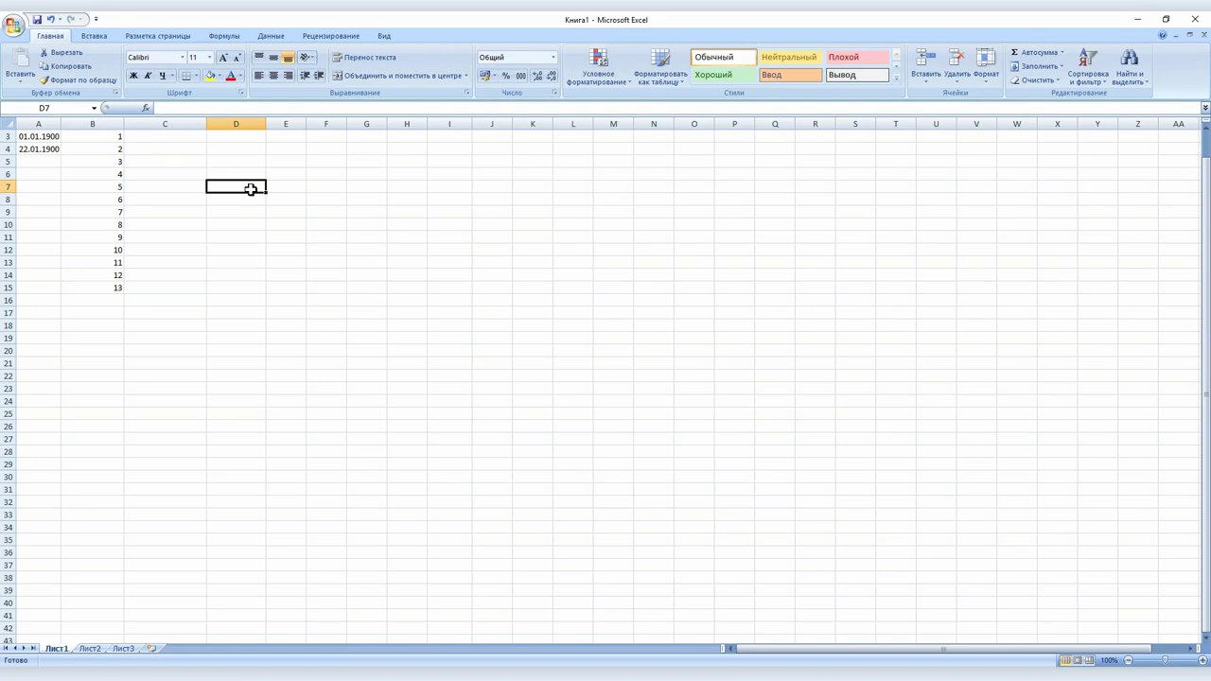
drag(116, 174, 111, 262)
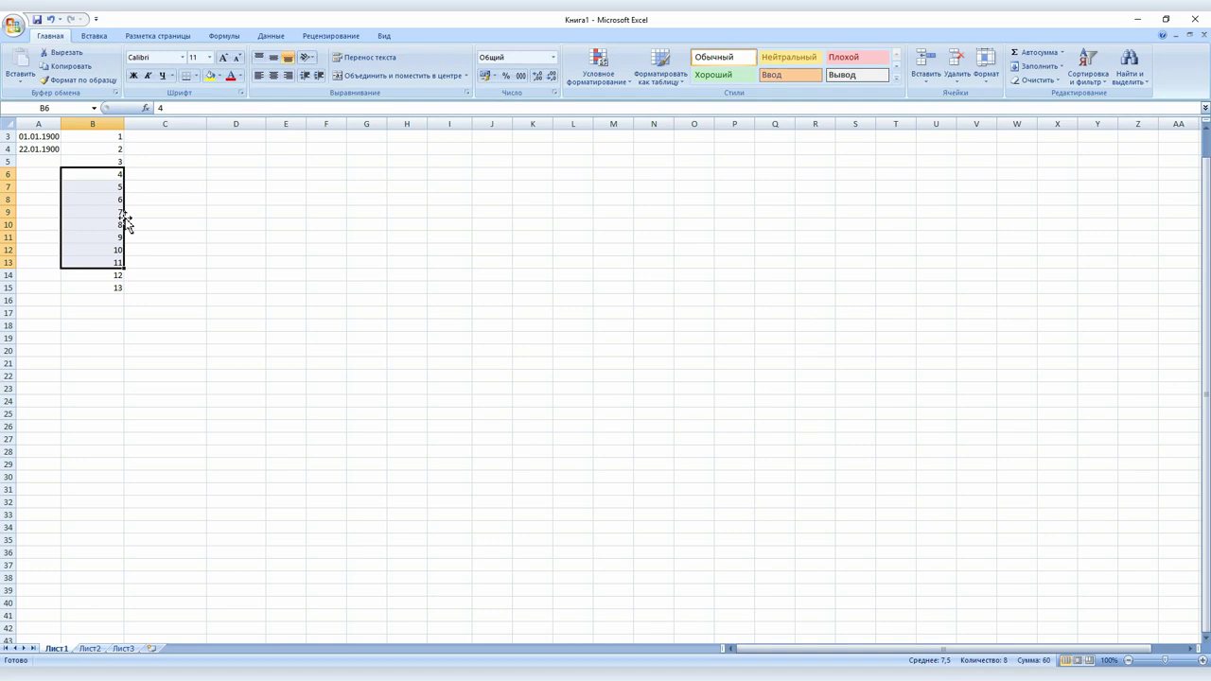
drag(125, 219, 320, 233)
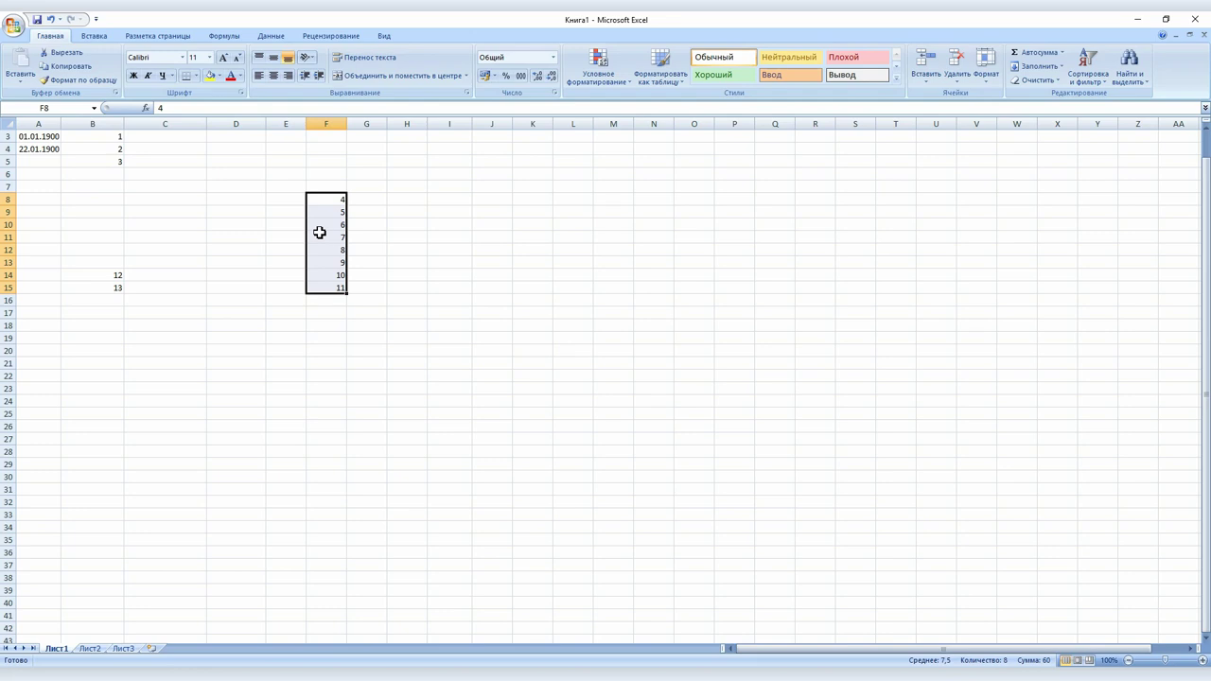
key(ctrl+z)
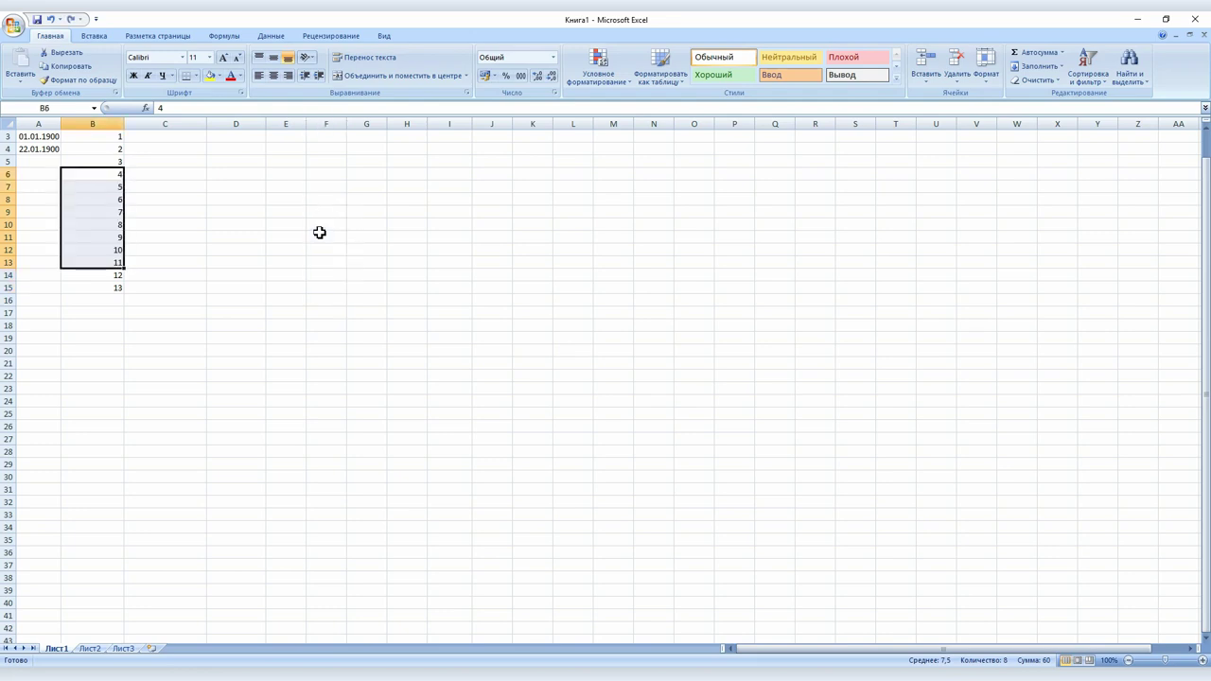
drag(124, 218, 330, 215)
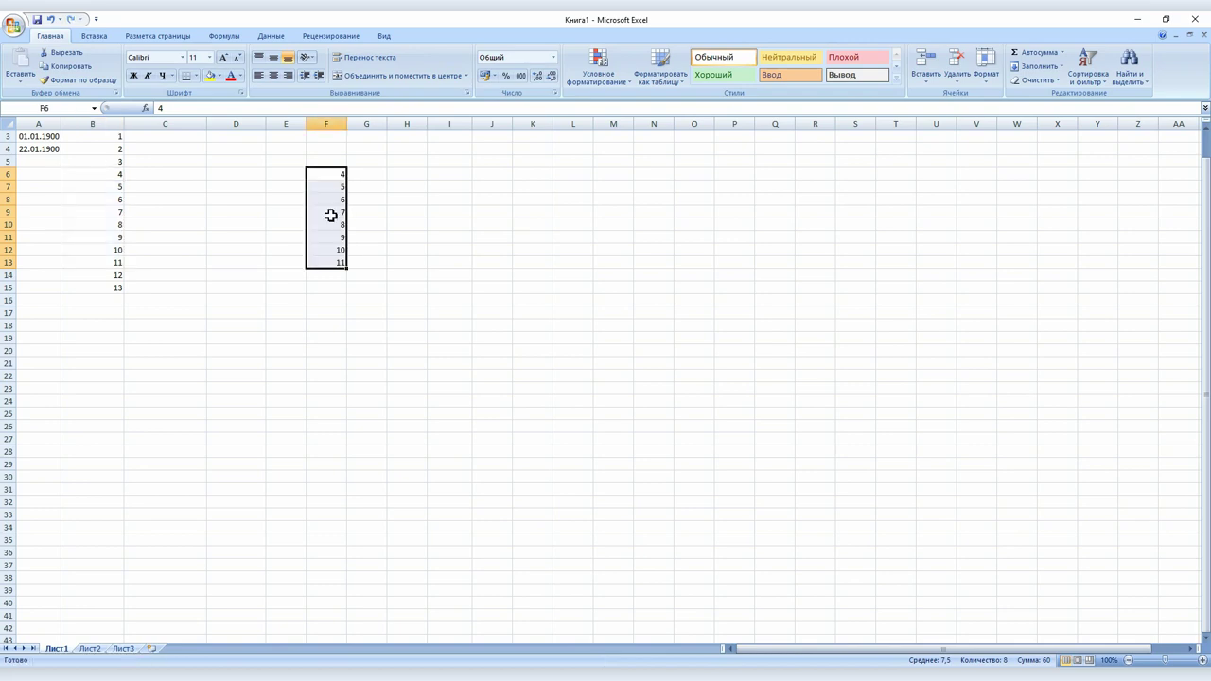
key(Delete)
click(232, 210)
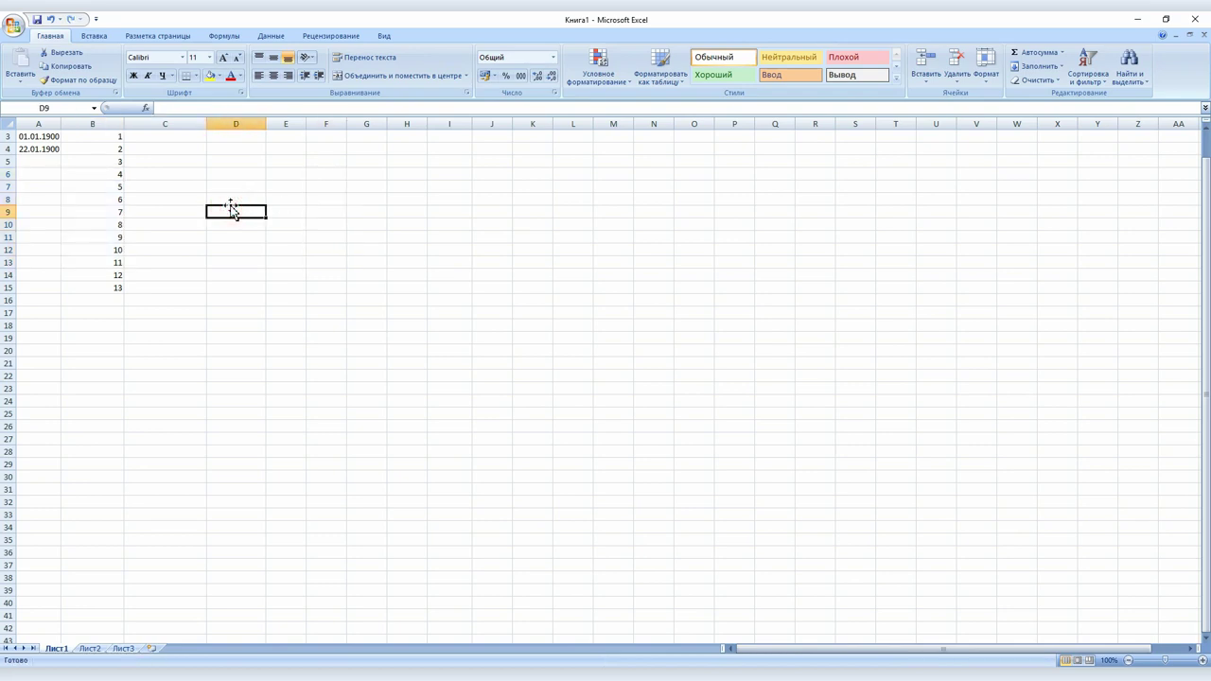
Fill row 3 with the series 1 to 10 across D3:M3 using Fill Series
click(234, 136)
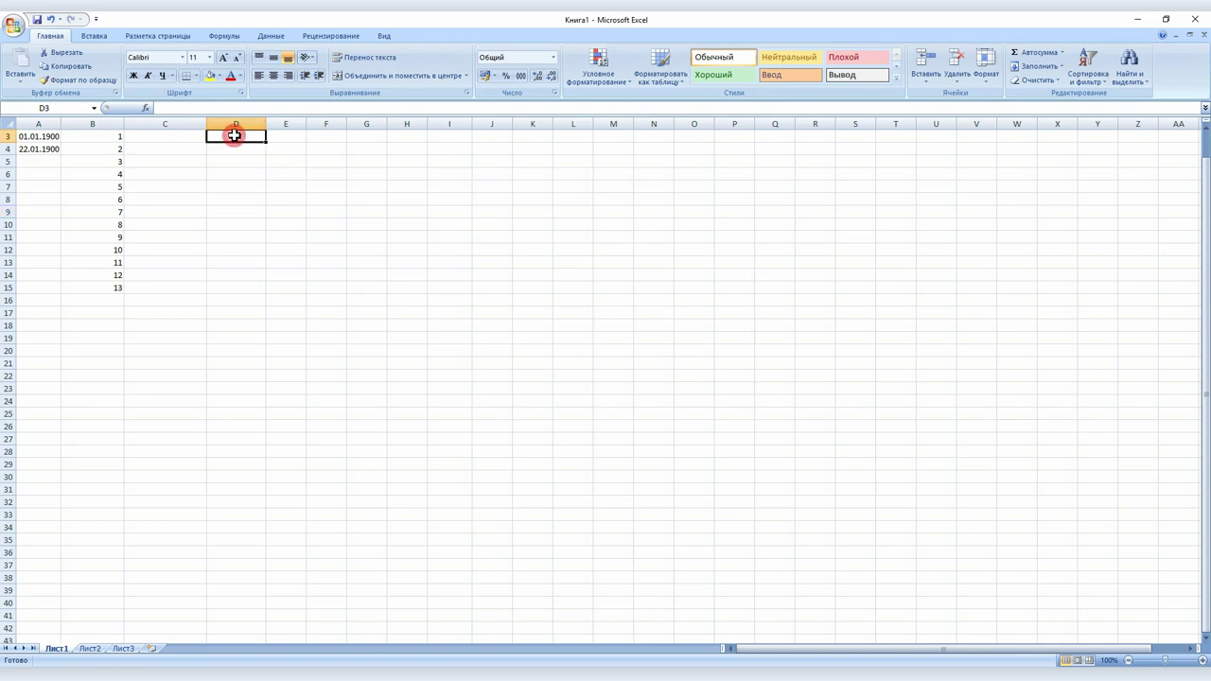
text(1)
click(280, 136)
text(2)
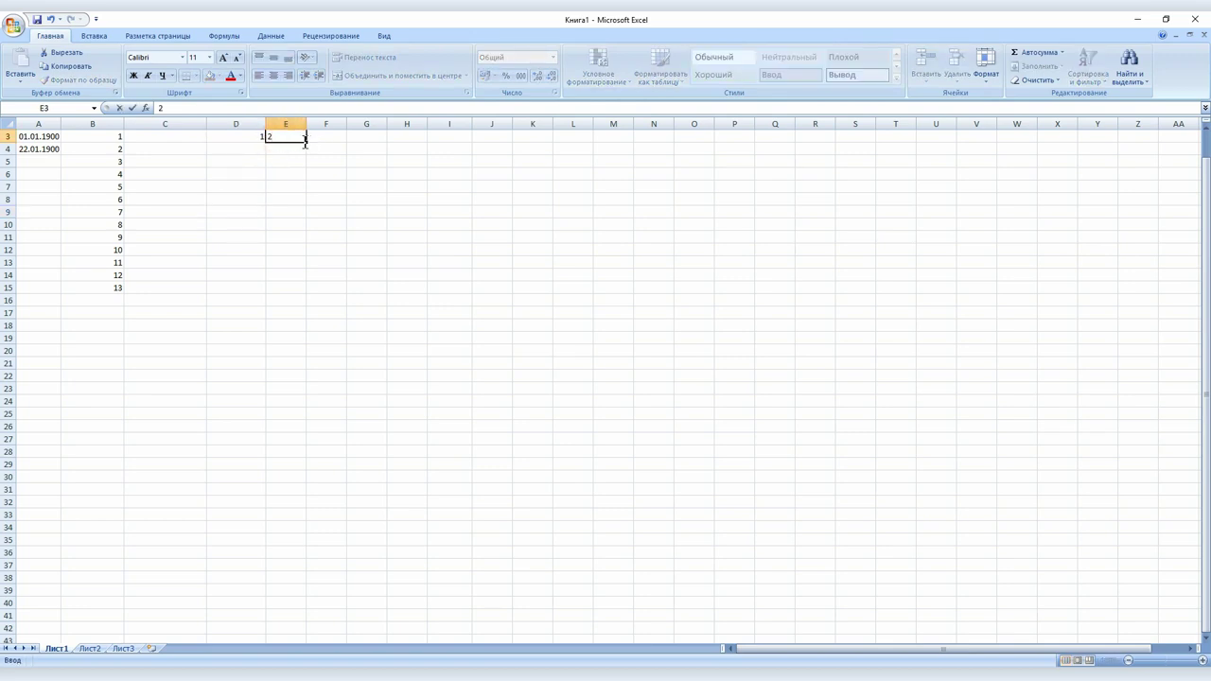
drag(307, 141, 675, 145)
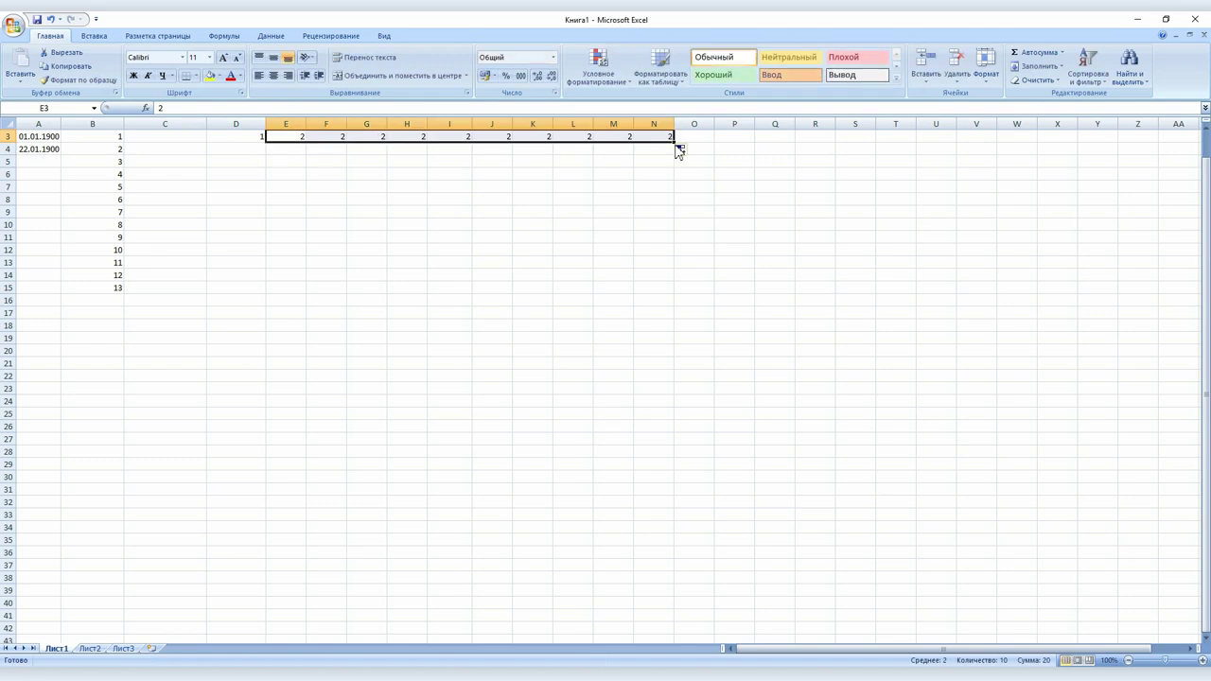
click(682, 149)
click(709, 180)
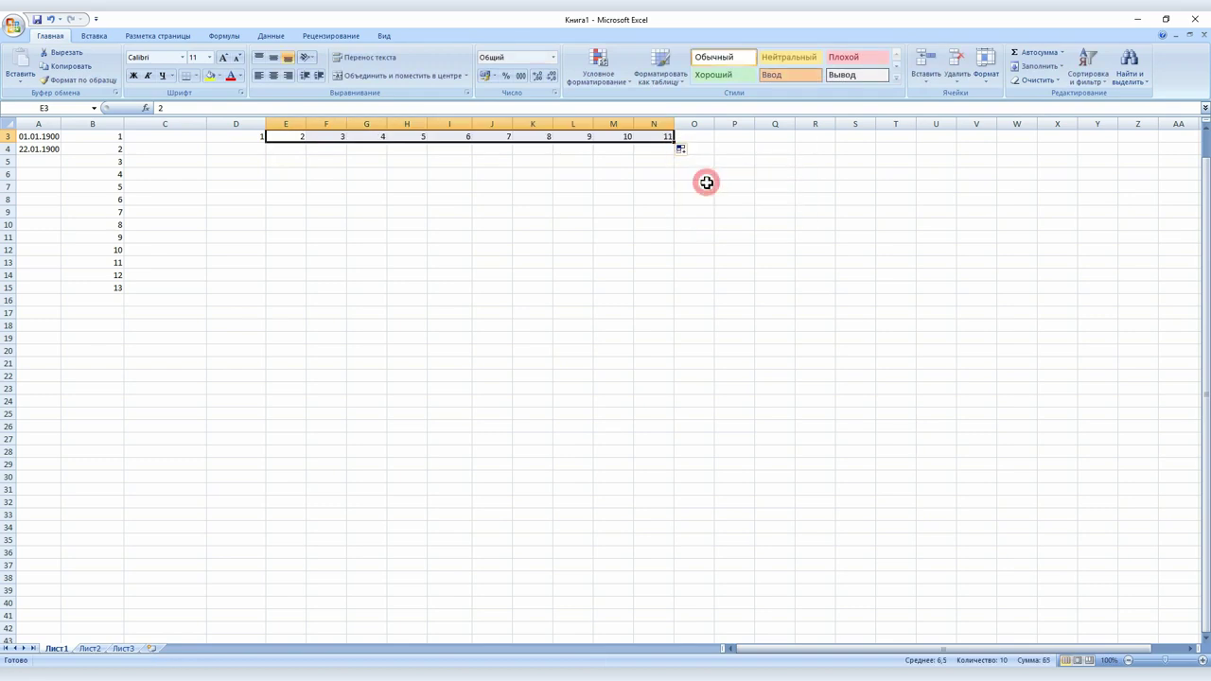
drag(671, 139, 624, 147)
Fill C4:C13 with 1 to 10 and clear the old numbers from column B
click(184, 148)
text(1)
key(Return)
text(2)
drag(183, 148, 215, 267)
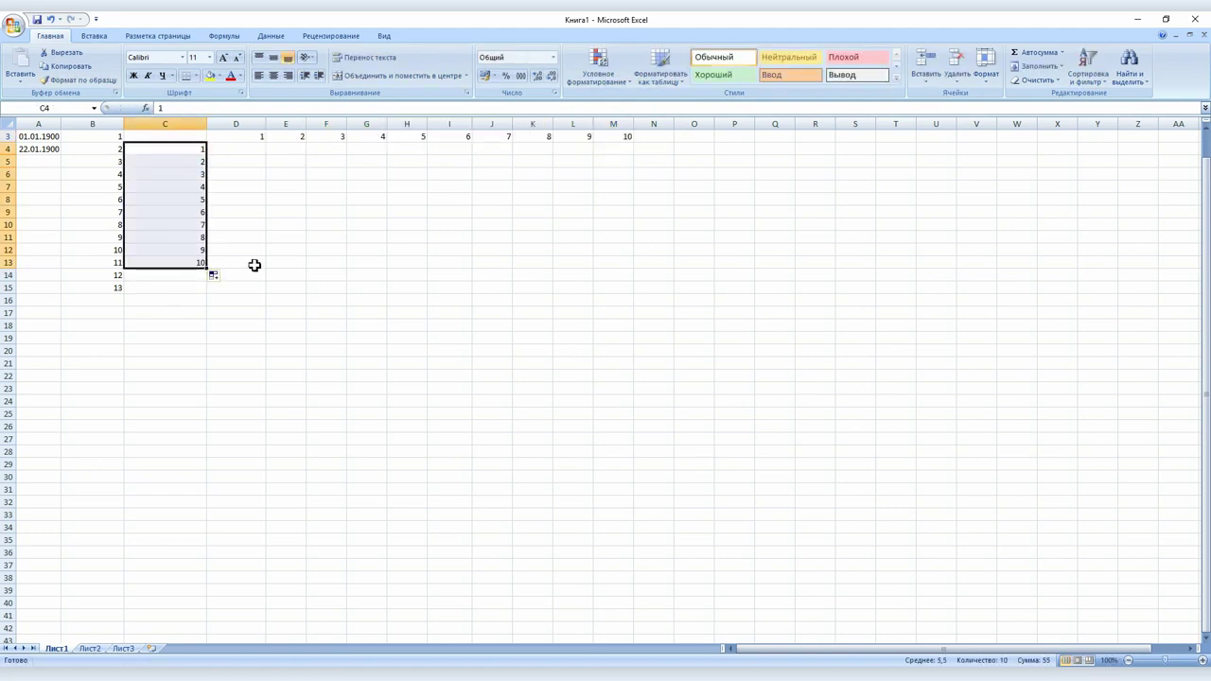
drag(87, 322, 99, 138)
key(Delete)
click(298, 220)
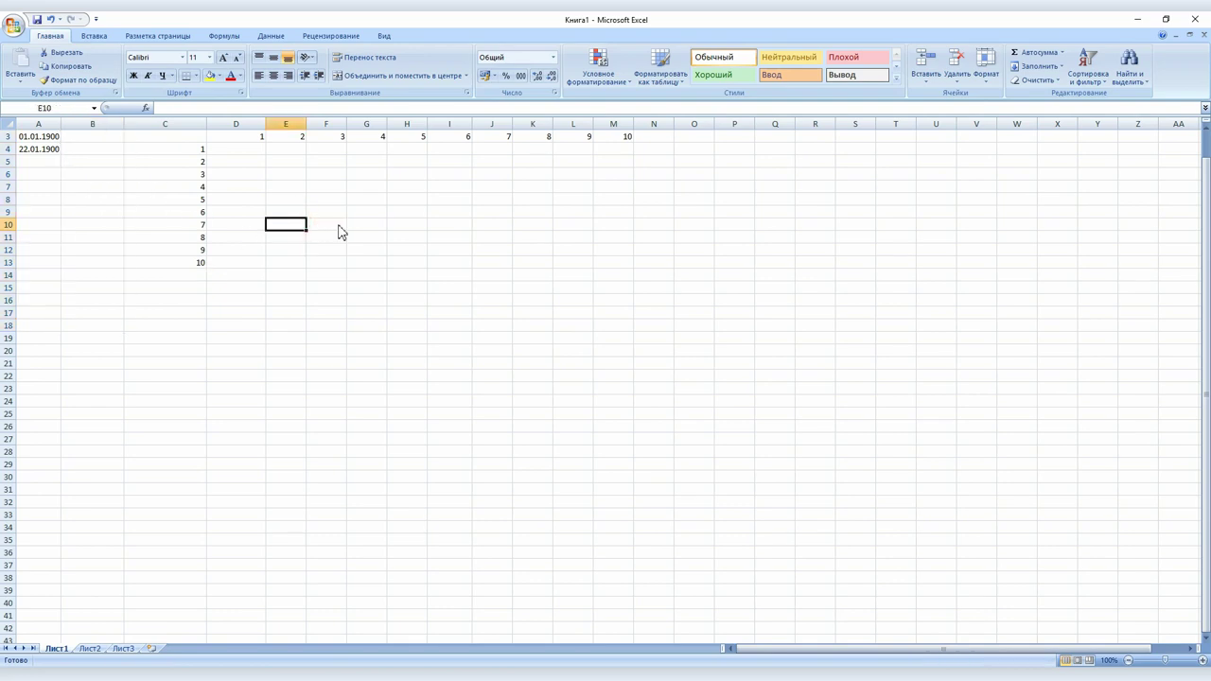
Enter the formula =C4*D3 in cell D4 so it shows 1
click(241, 149)
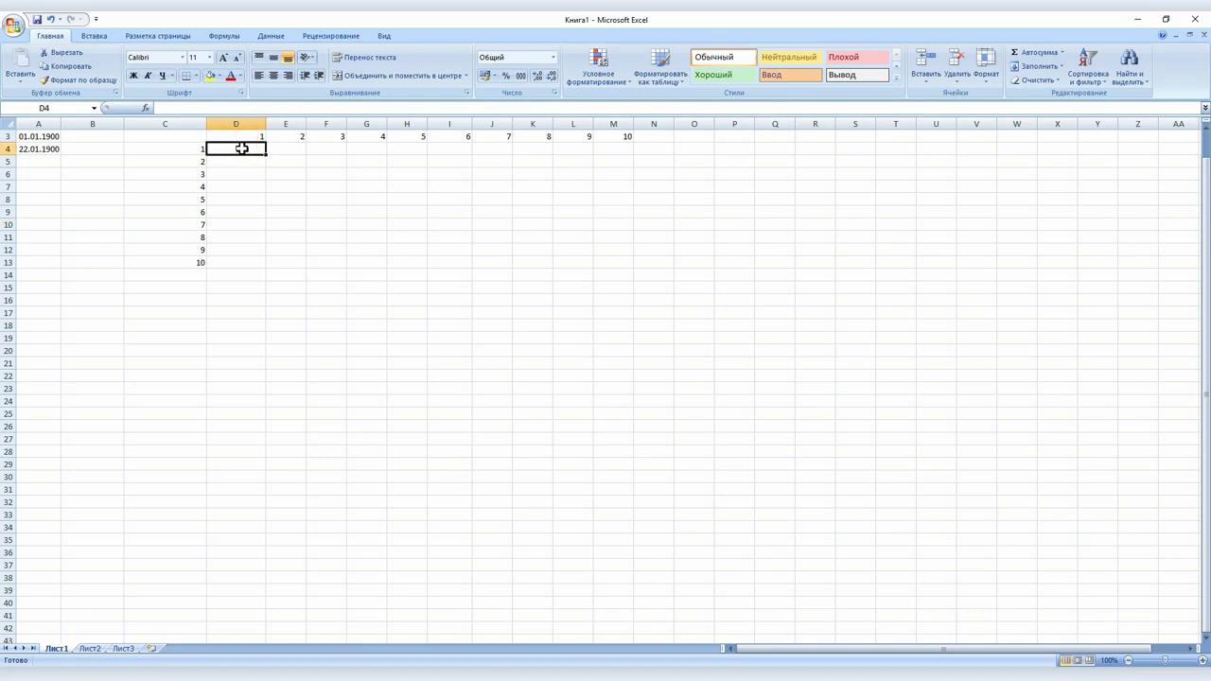
click(176, 106)
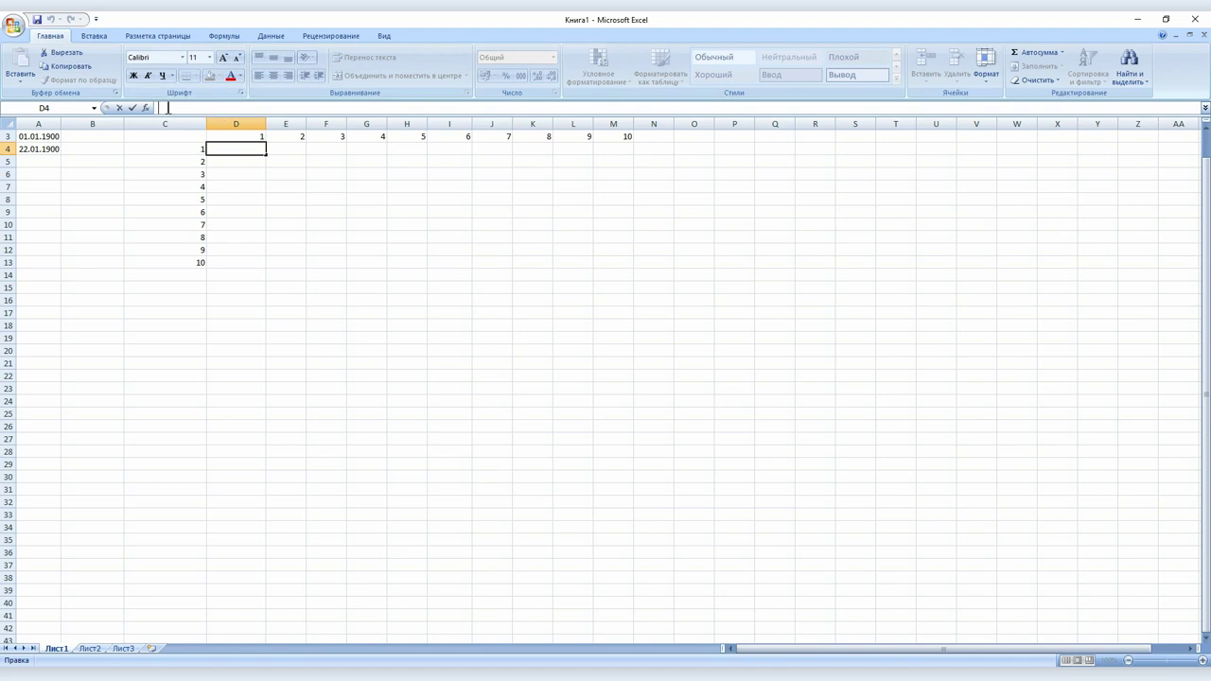
click(249, 184)
click(249, 153)
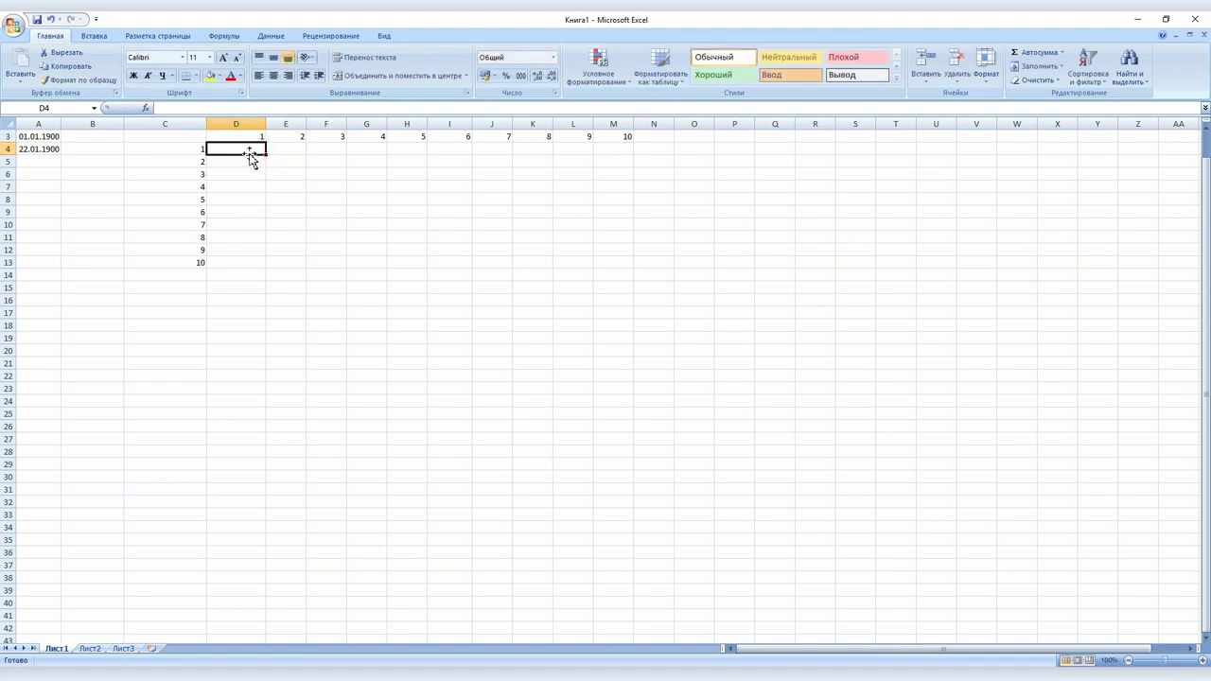
text(=)
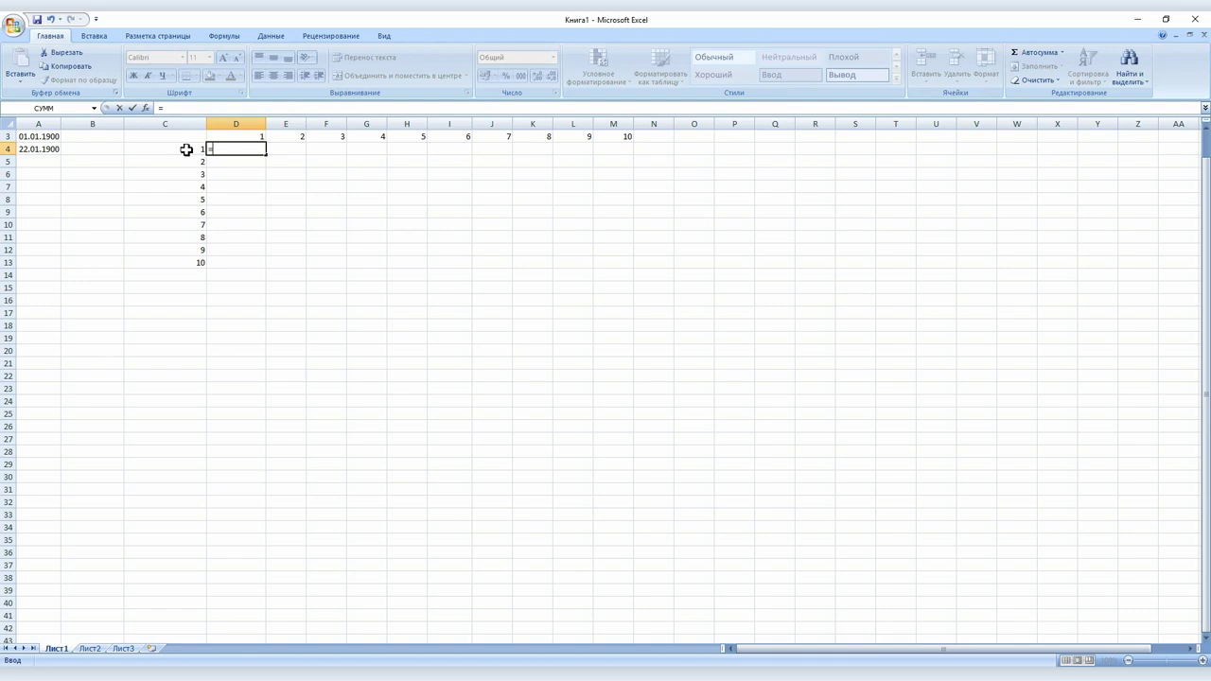
click(186, 149)
text(*)
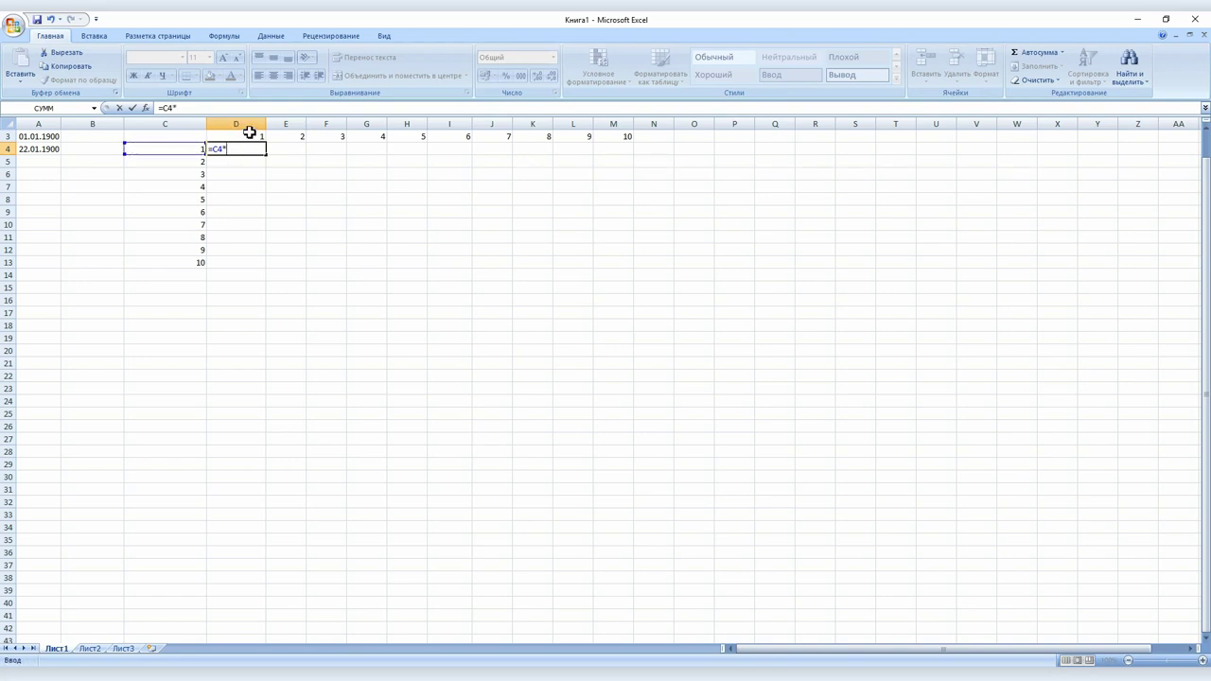
click(250, 135)
click(321, 222)
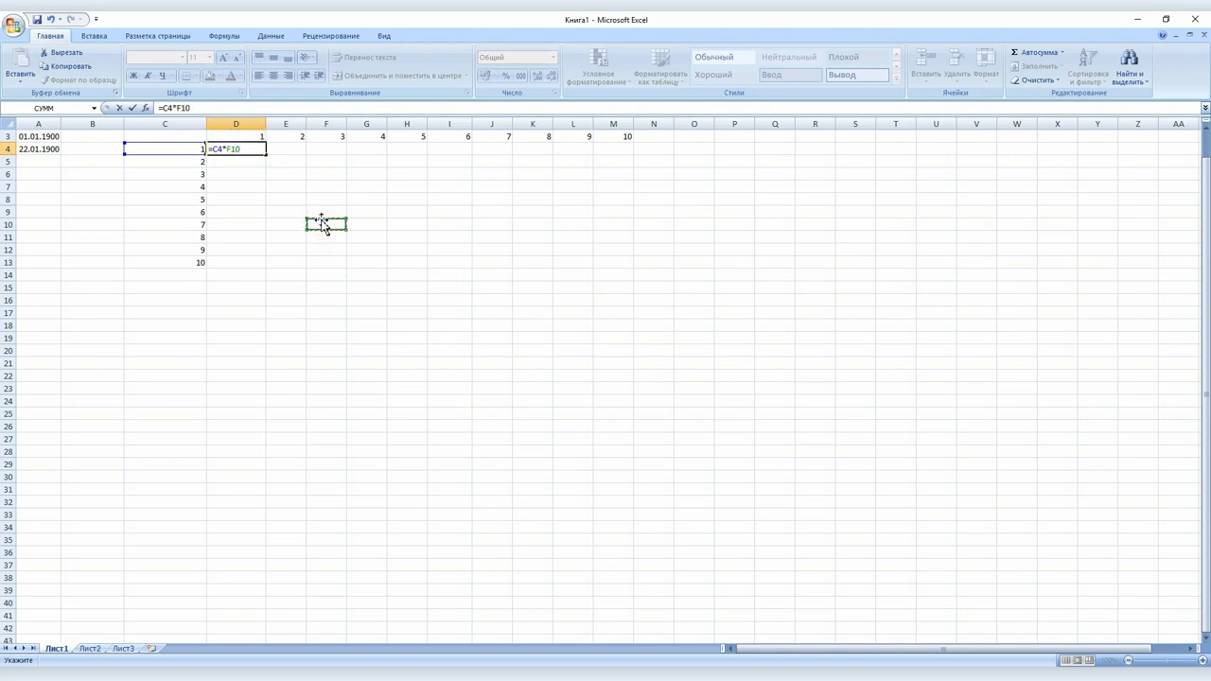
click(239, 137)
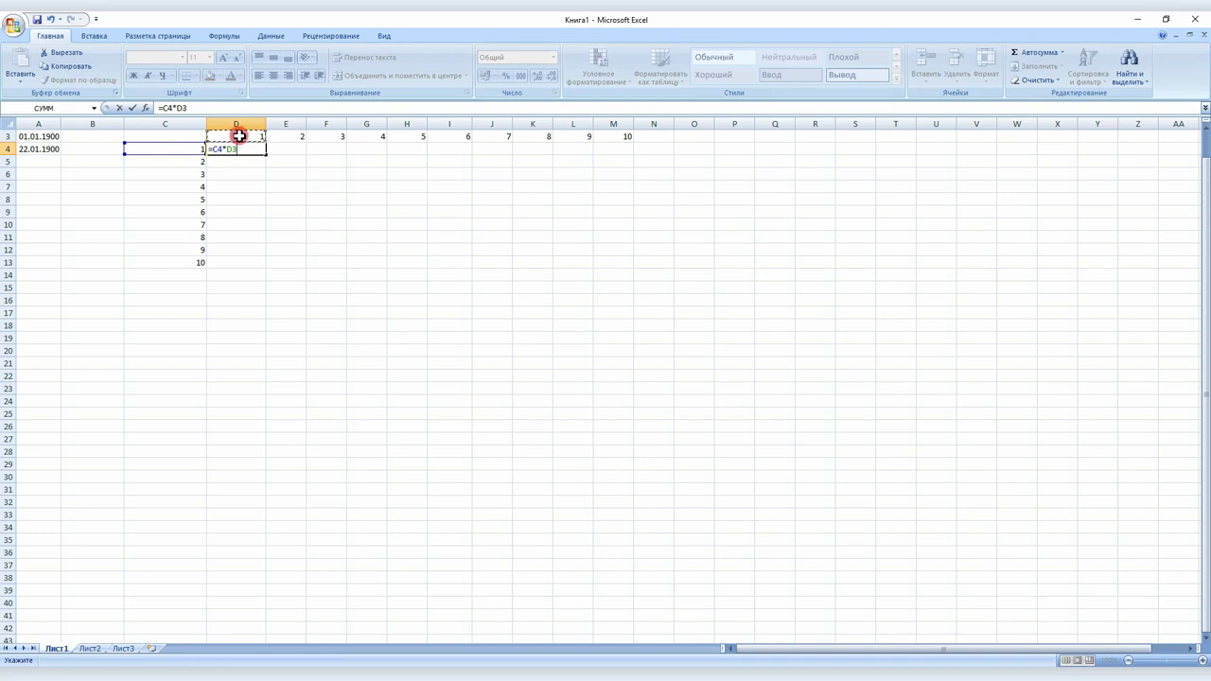
key(Return)
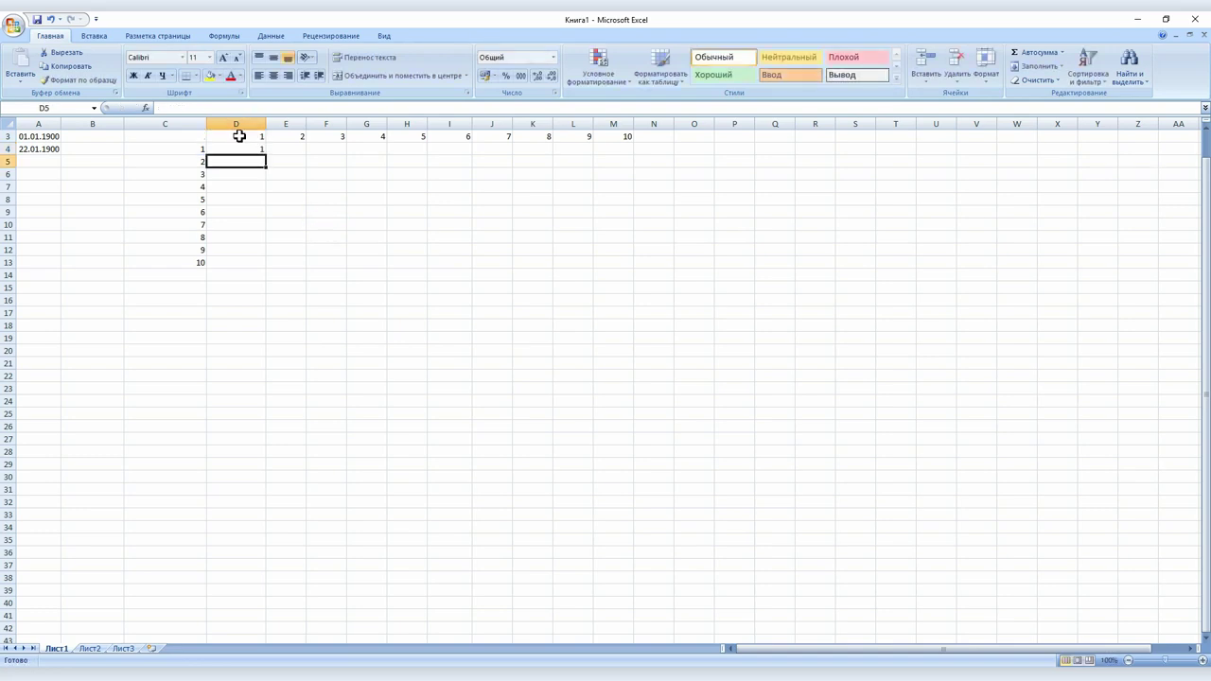
Copy the D4 formula across to M4, giving factorials up to 3628800, and check F4 reads =E4*F3
click(243, 149)
drag(267, 154, 628, 151)
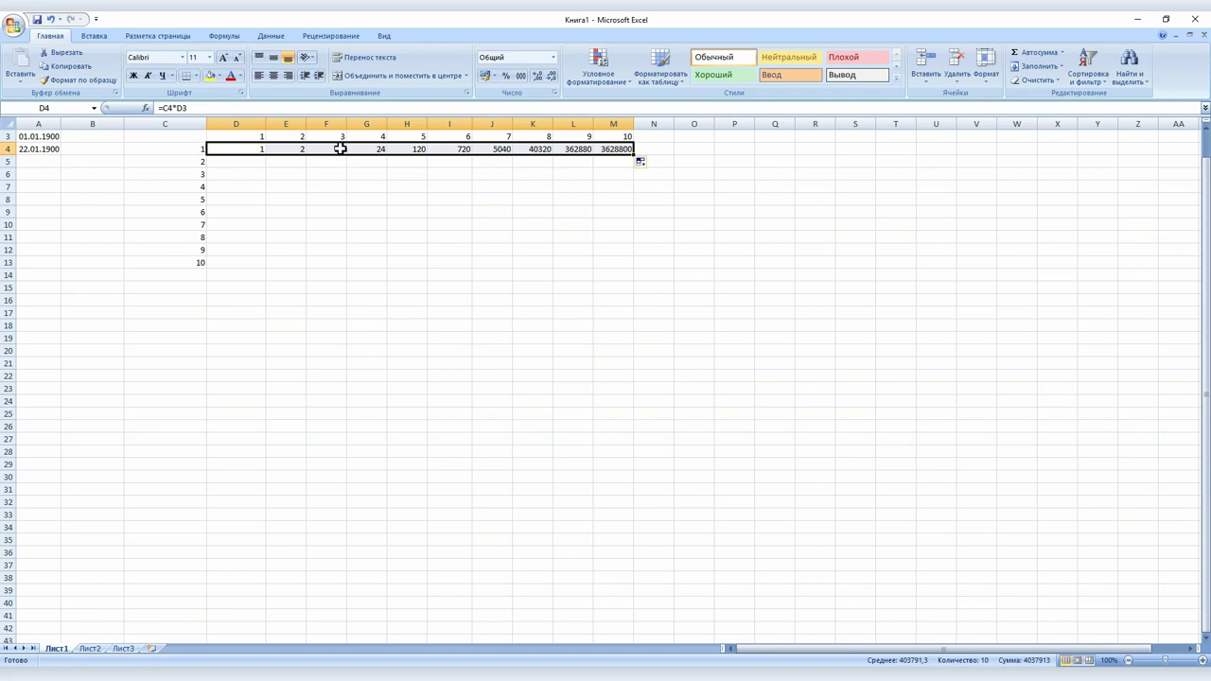
click(339, 148)
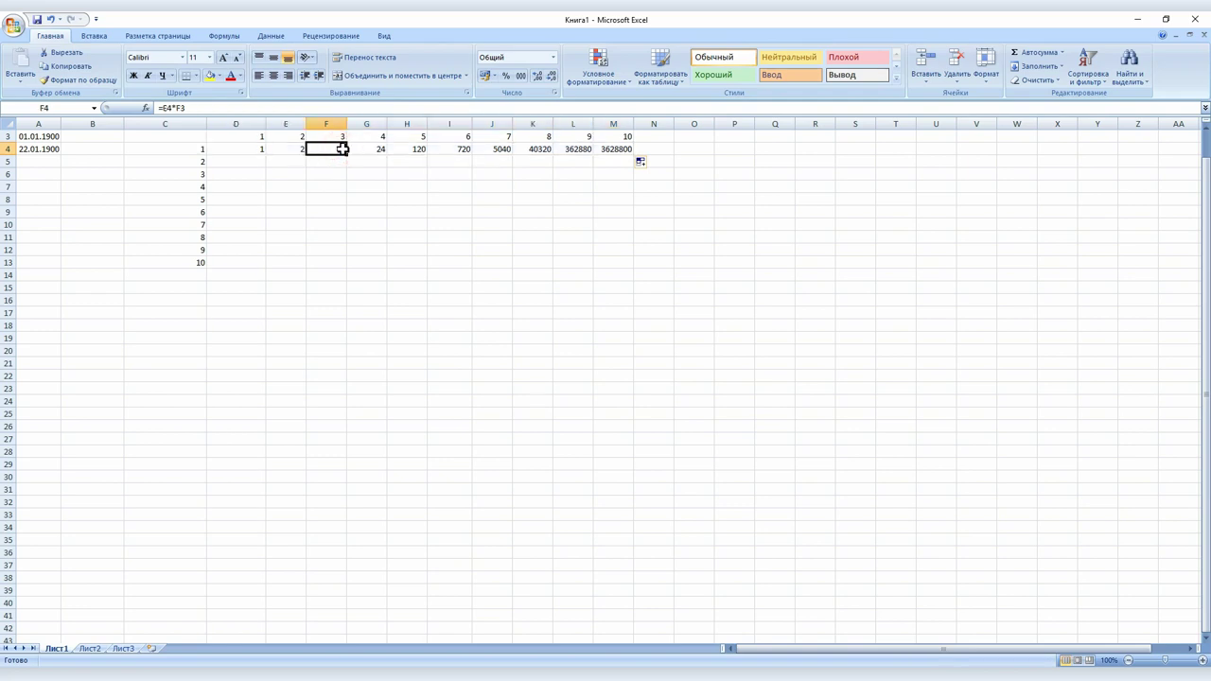